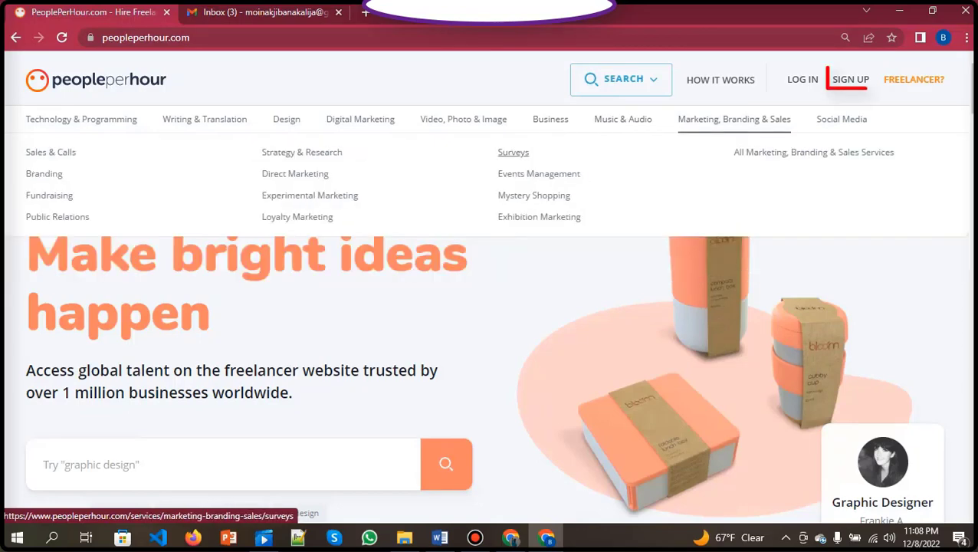
Start freelancer registration with e-mail to bring up the empty name, e-mail and password form.
mouse_move(842, 119)
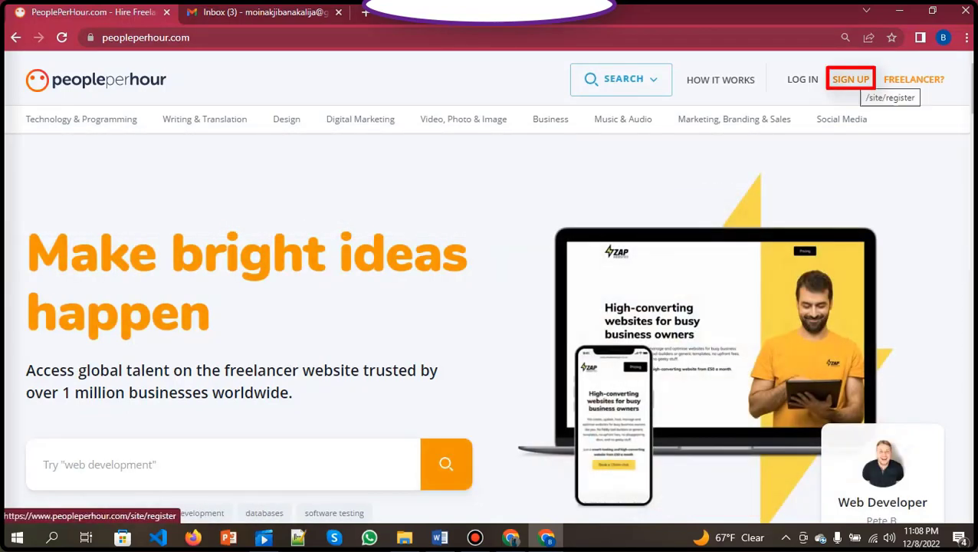
click(850, 79)
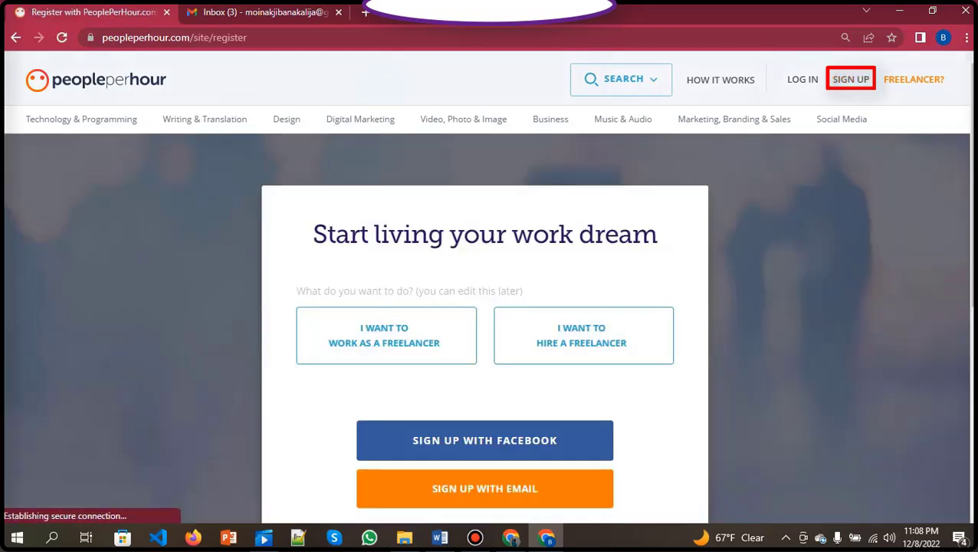
scroll(583, 191, down, 2)
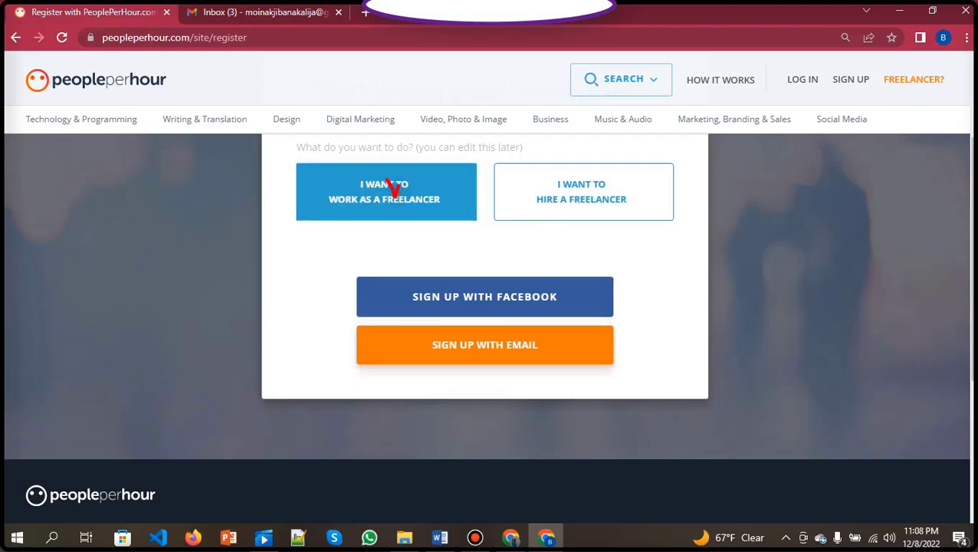
click(470, 345)
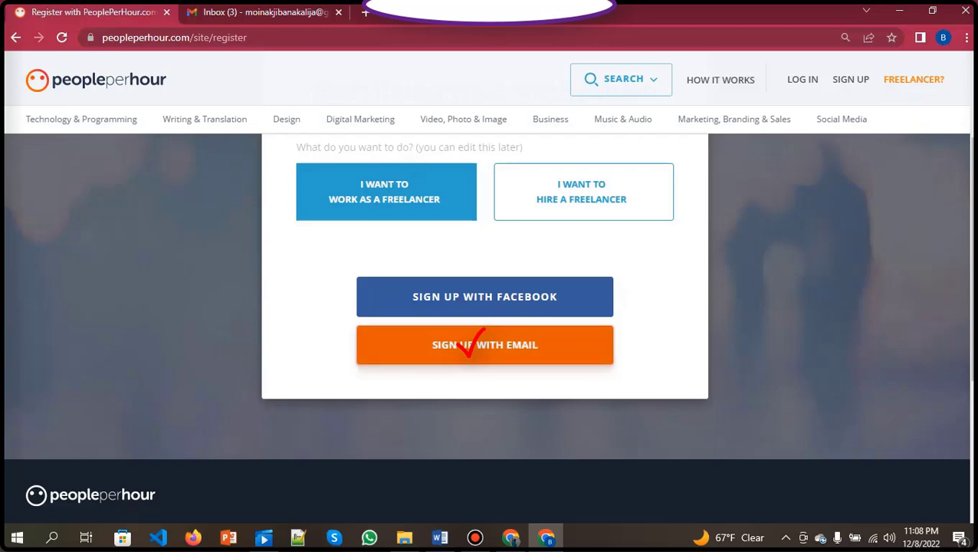
click(385, 283)
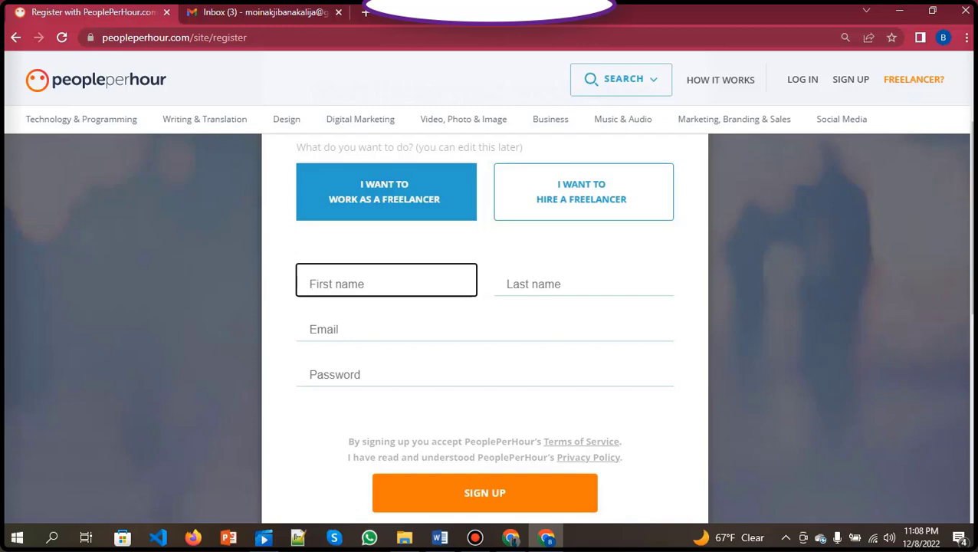
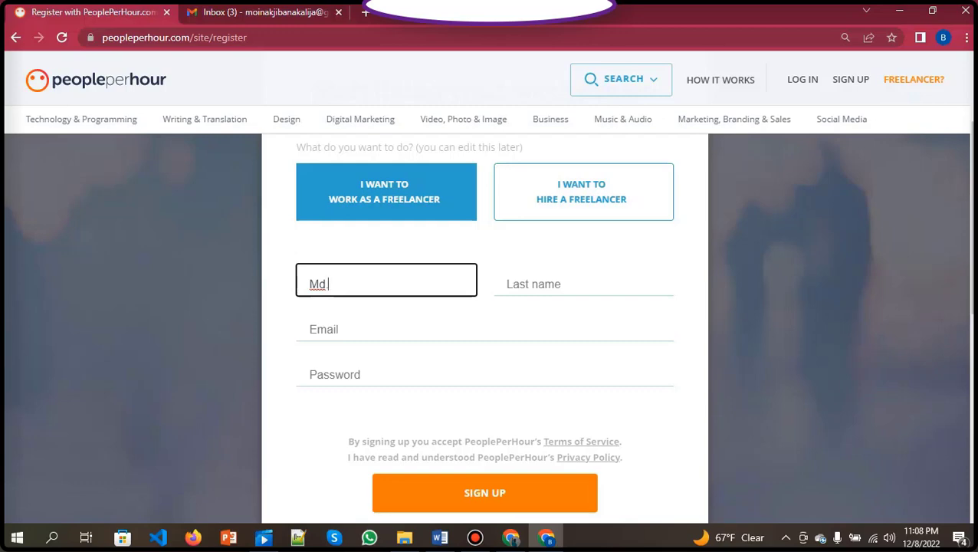
Enter the freelancer's first and last name, paste the account e-mail address, and type a password.
click(583, 284)
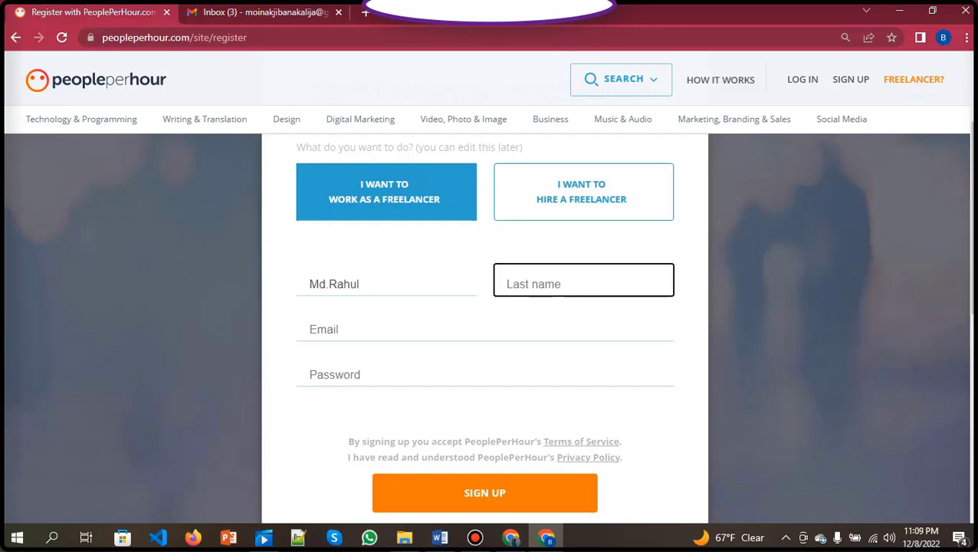
click(322, 329)
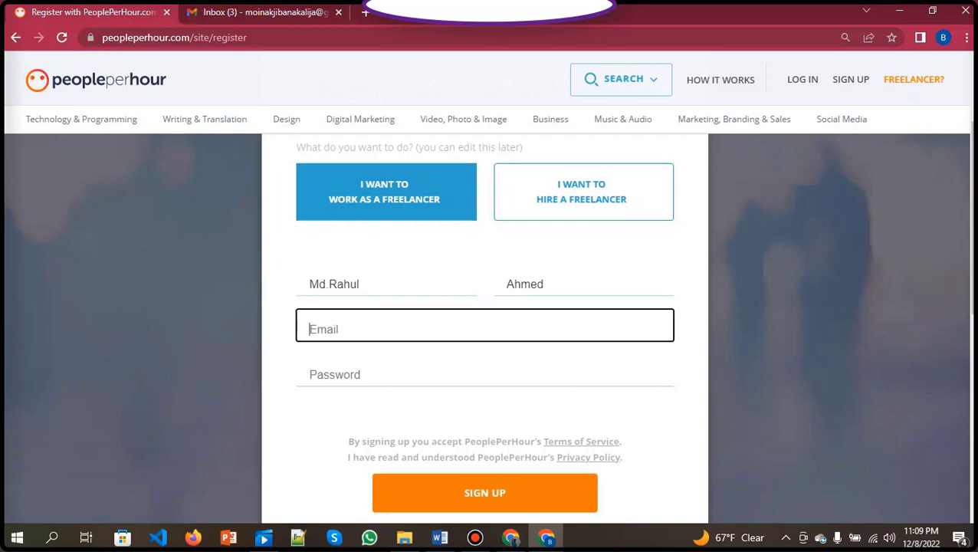
text(https://www.peopleperhour.com/)
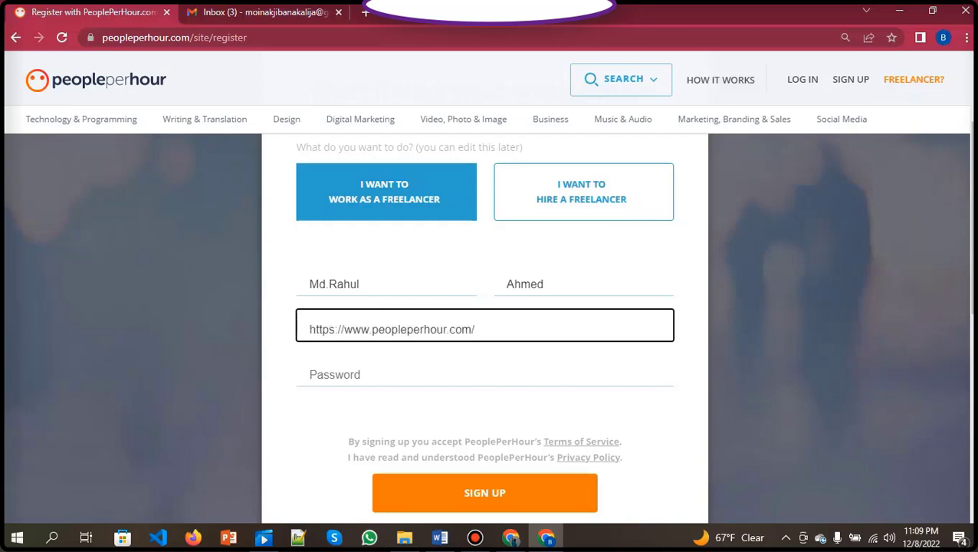
key(ctrl+a)
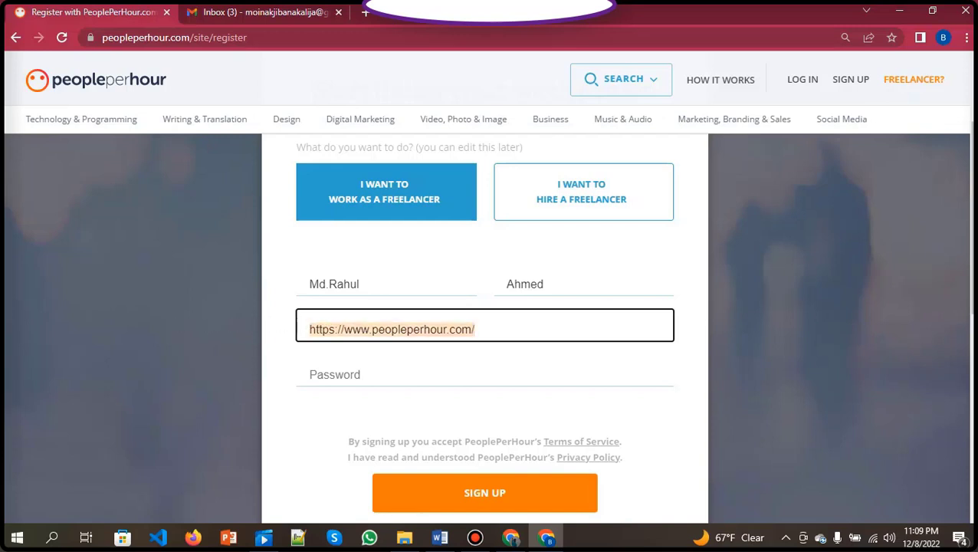
key(ctrl+v)
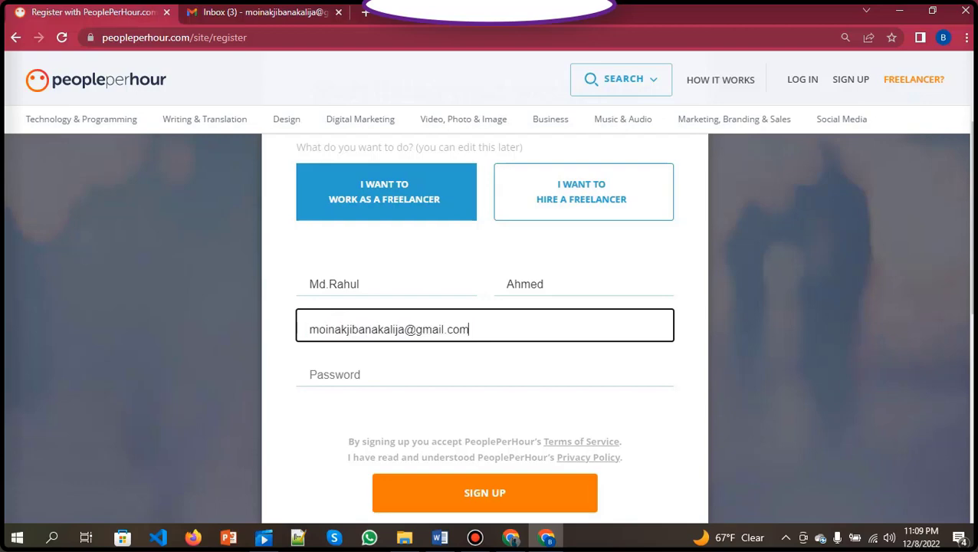
click(484, 374)
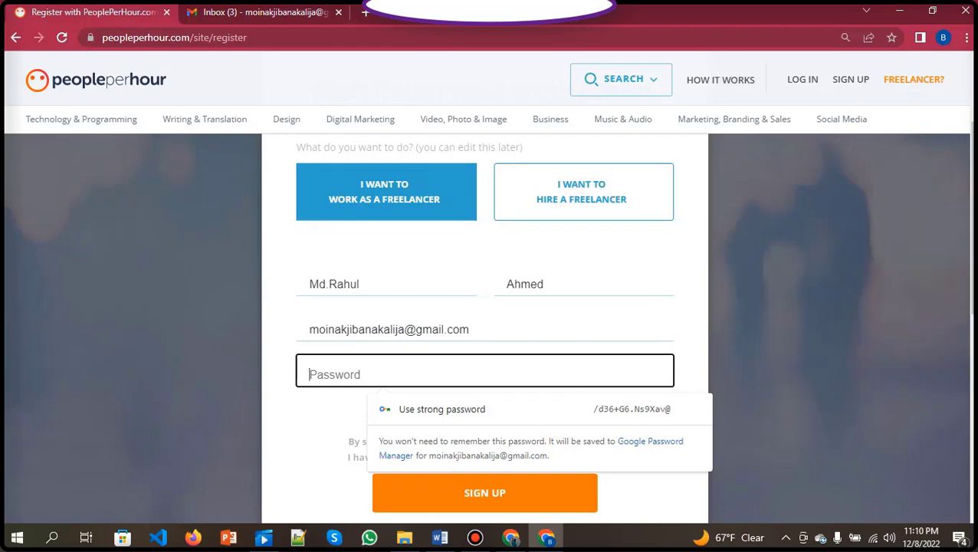
text(•••••)
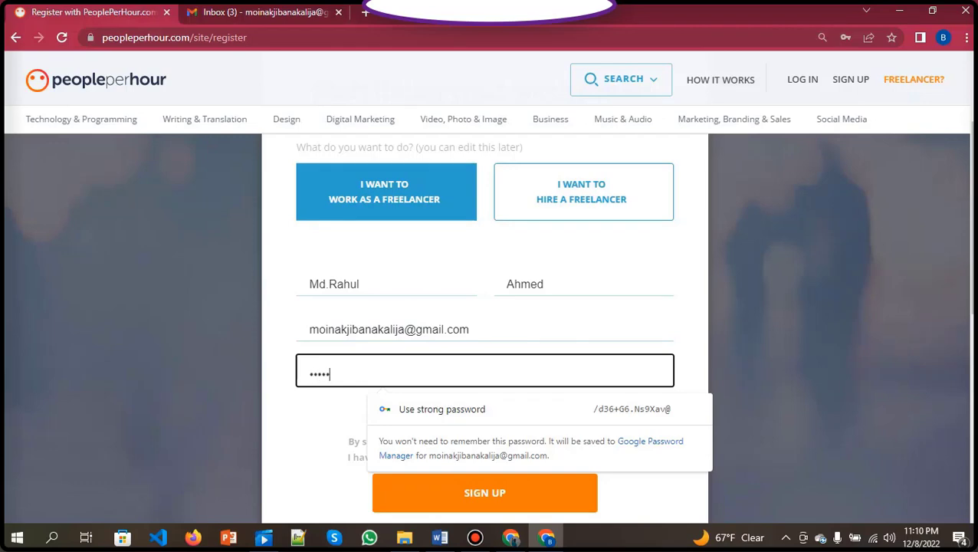
text(•••••)
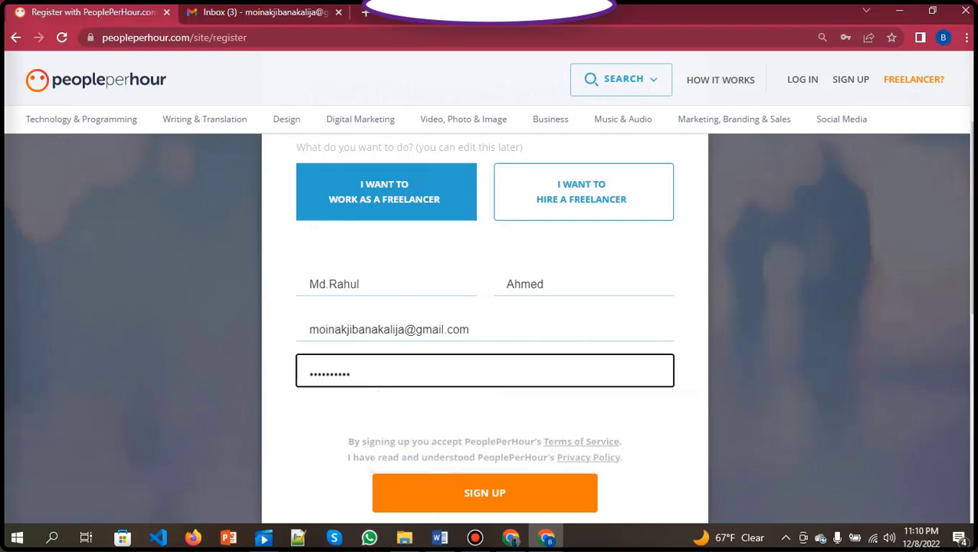
text(••)
scroll(485, 329, down, 2)
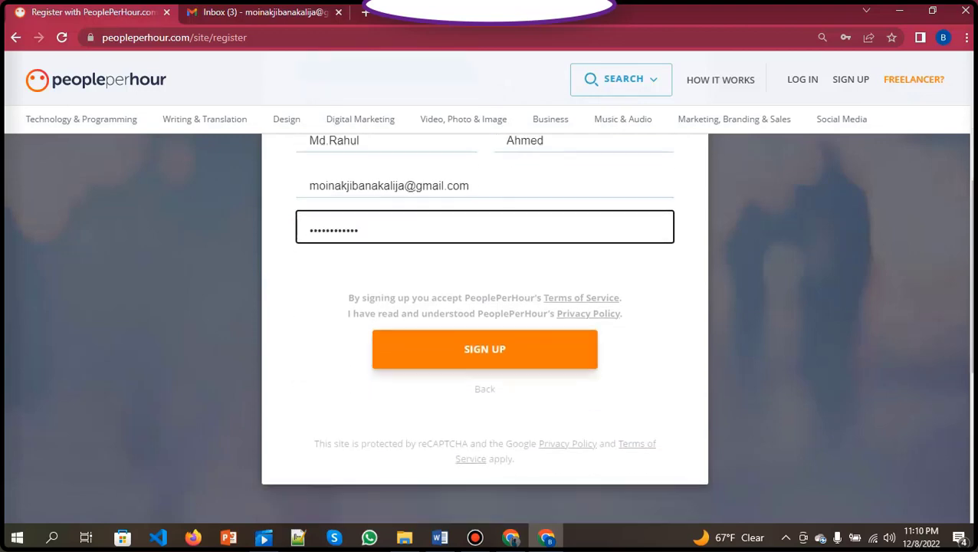
Submit the registration, save the password in Chrome, and go to the Gmail inbox.
key(Return)
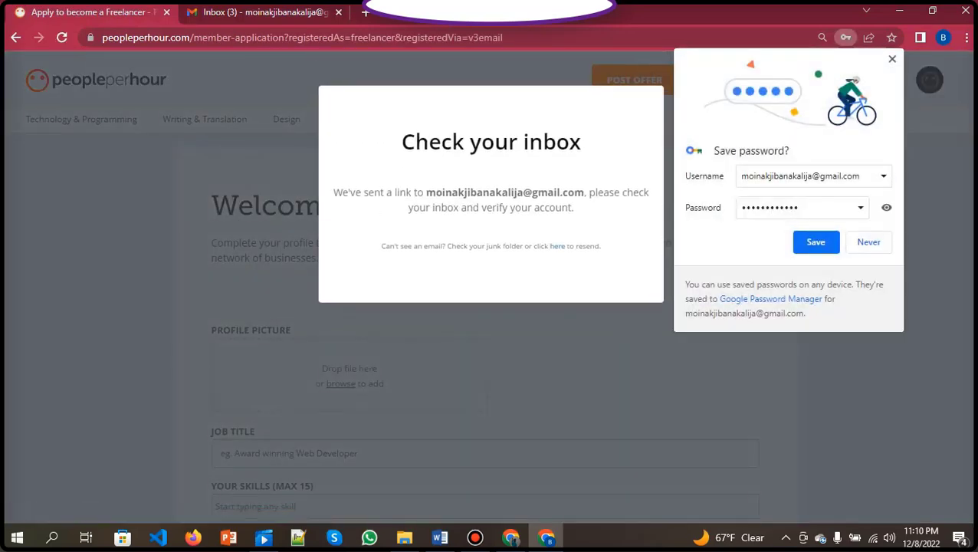
click(816, 242)
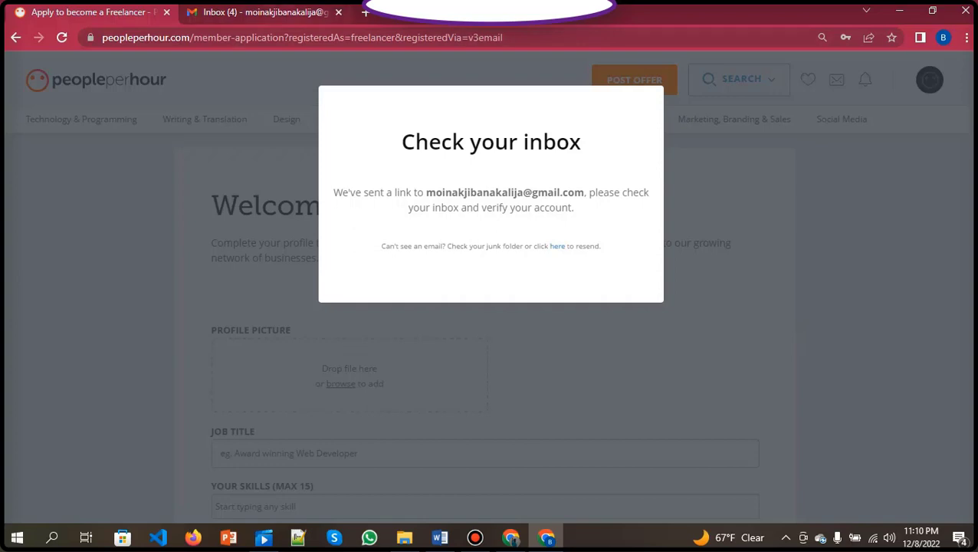
click(261, 12)
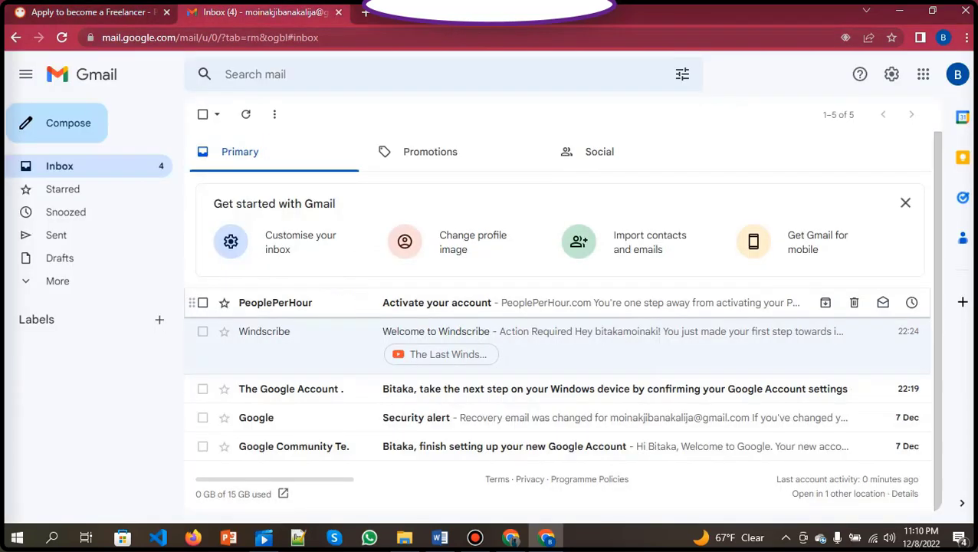
Open the 'Activate your account' e-mail from PeoplePerHour and activate the account.
click(537, 302)
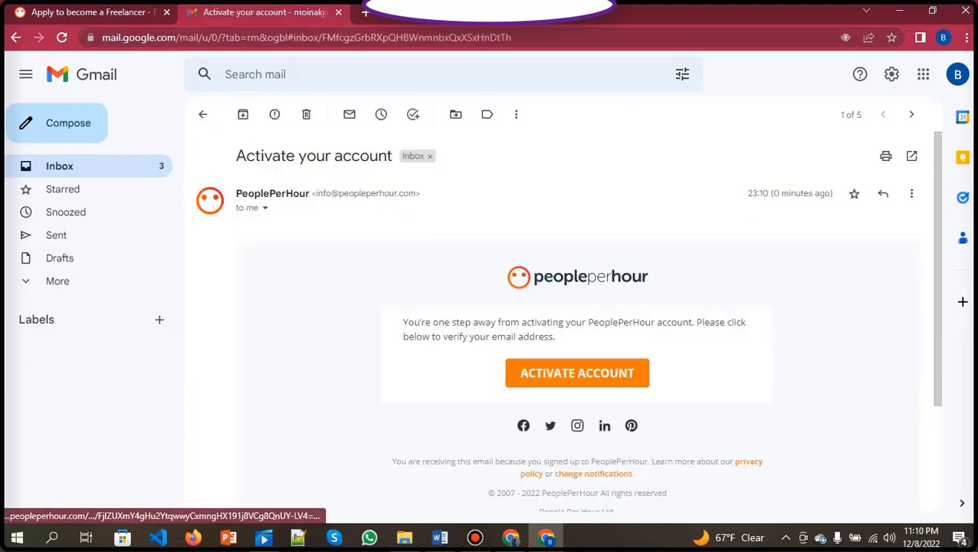
click(577, 373)
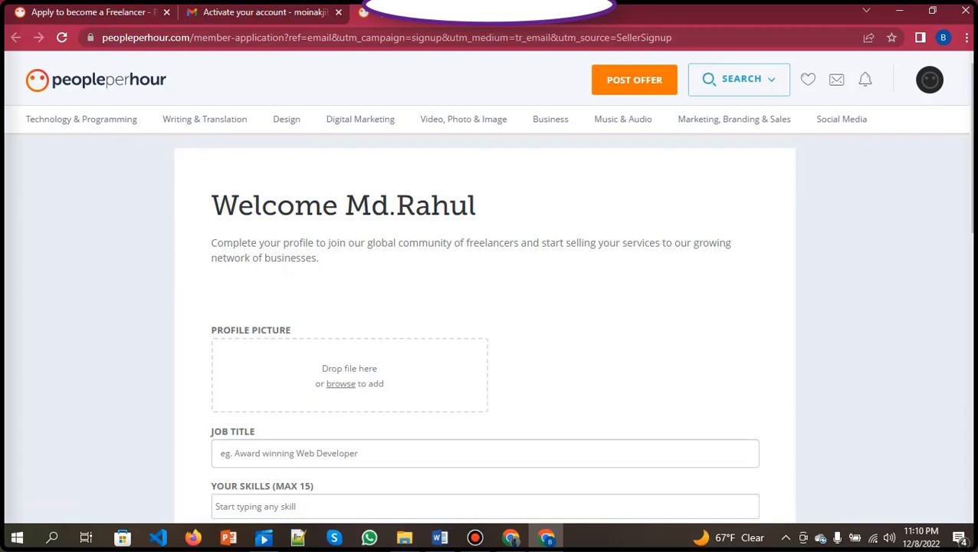
Upload the WhatsApp Image portrait from Downloads as the profile picture.
scroll(485, 322, down, 2)
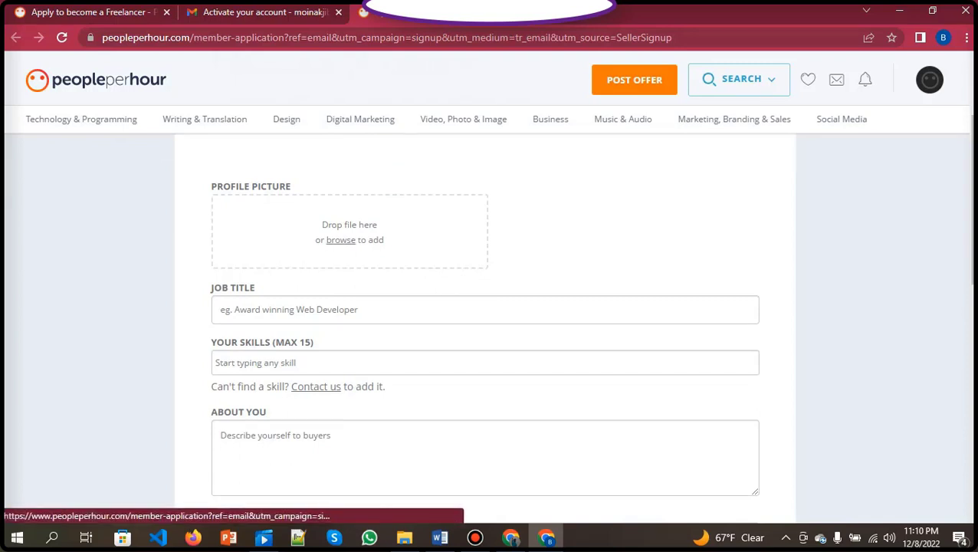
click(341, 239)
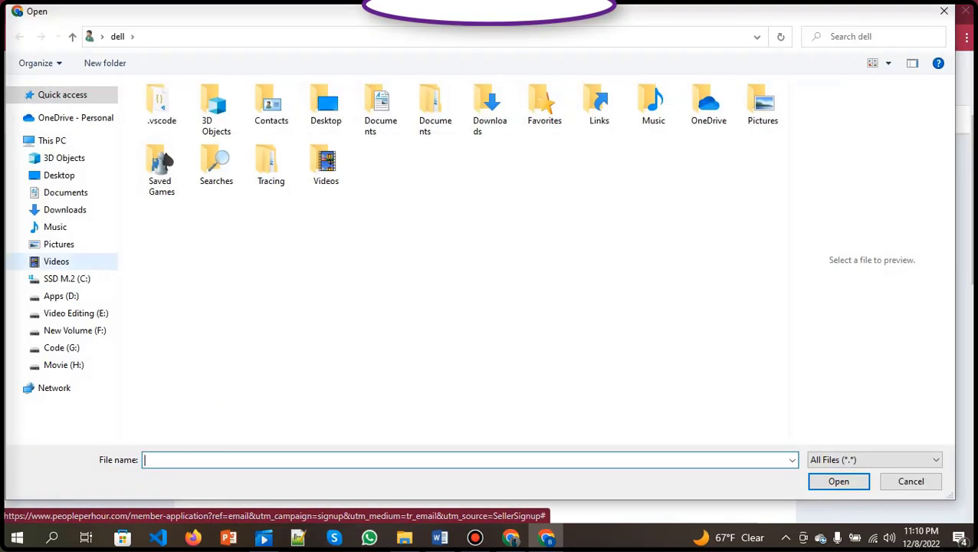
click(65, 193)
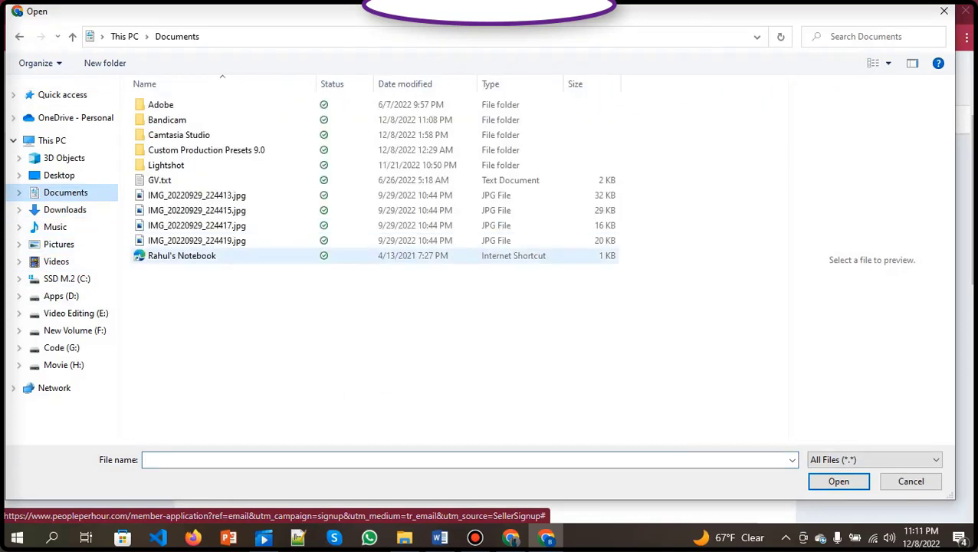
click(64, 209)
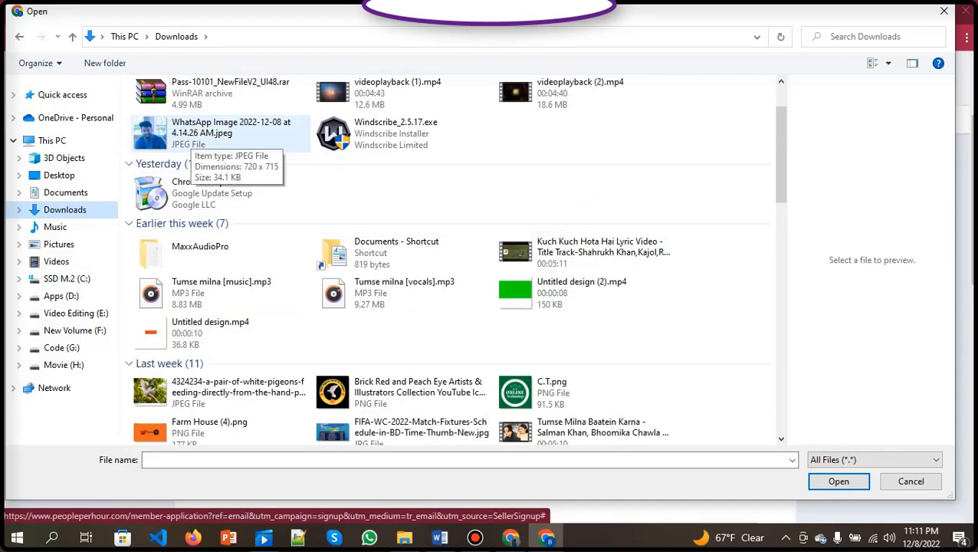
scroll(192, 153, up, 1)
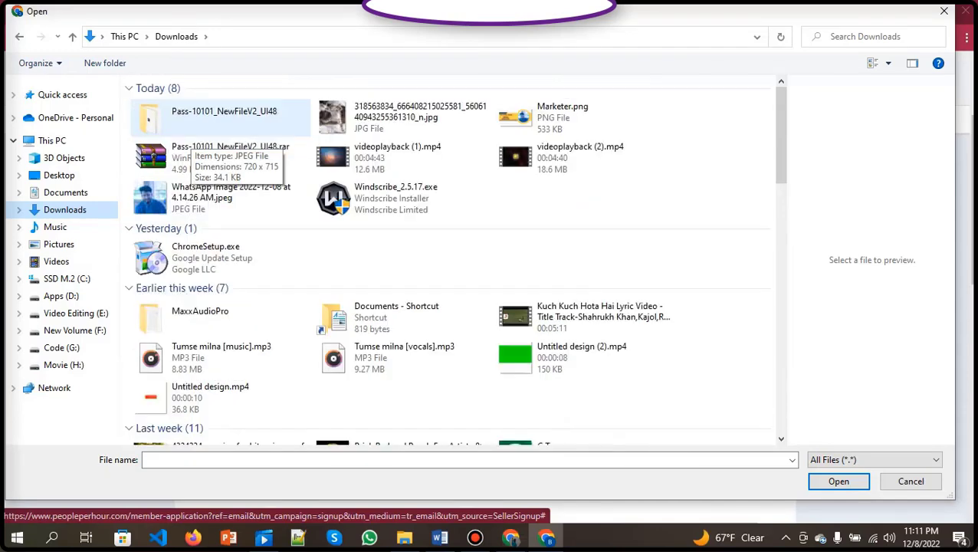
click(222, 197)
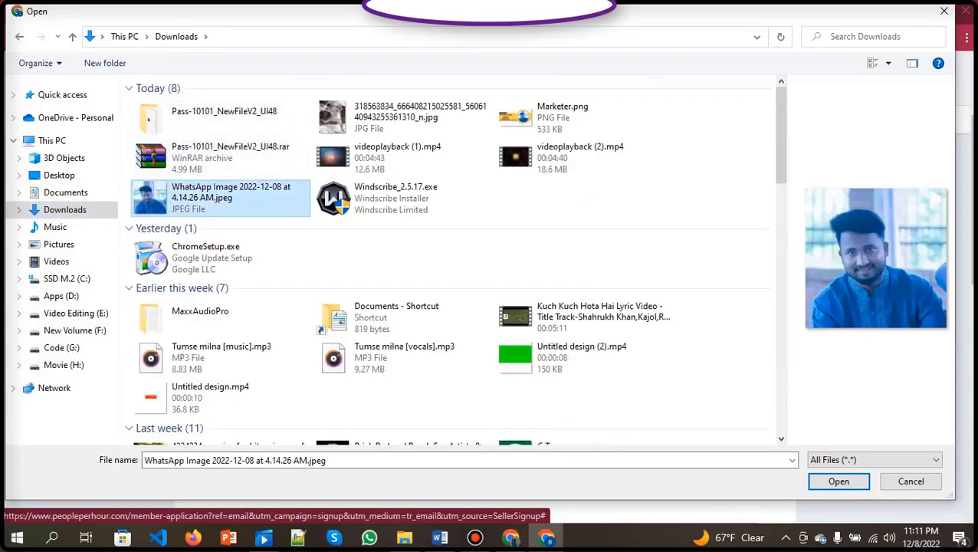
key(Return)
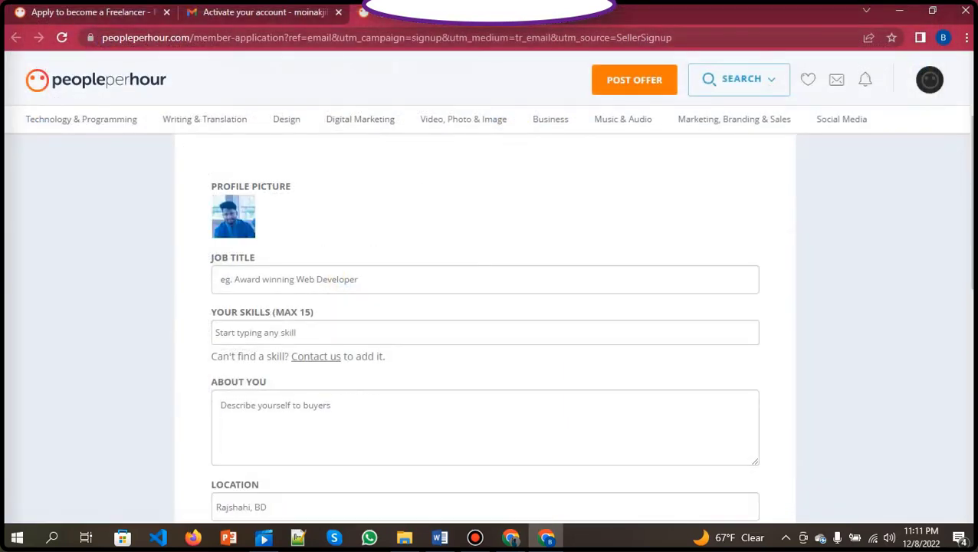
Enter 'Digital marketer' as the job title.
click(485, 279)
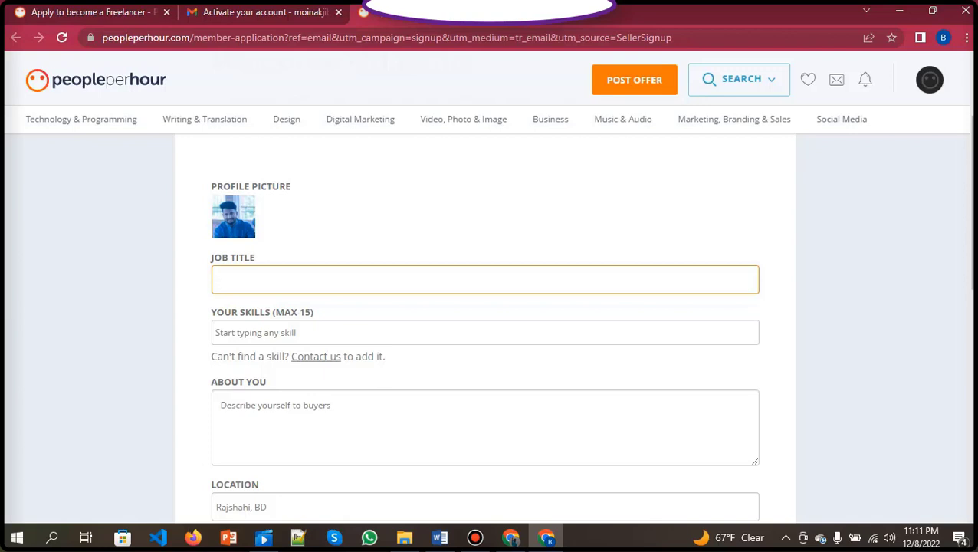
text(Digital marketer)
scroll(489, 322, down, 1)
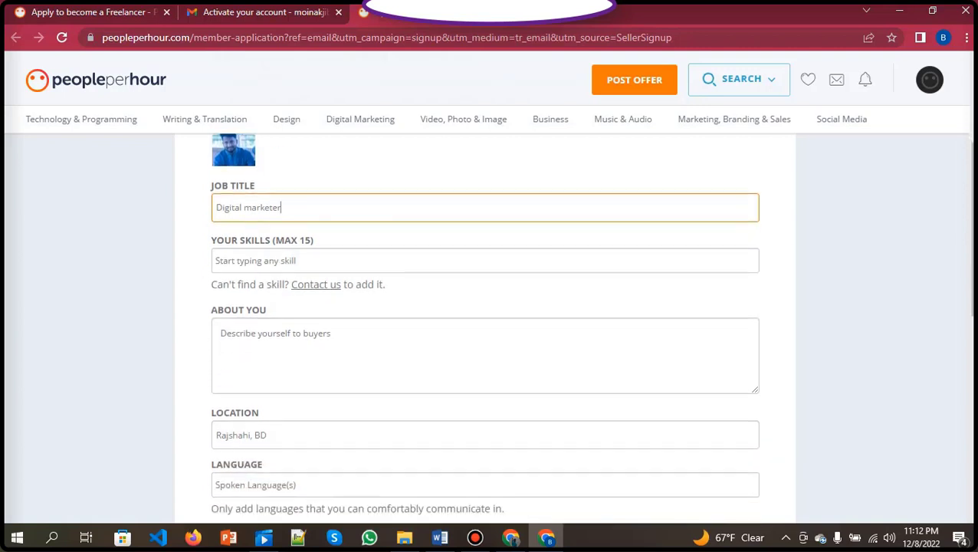
click(217, 260)
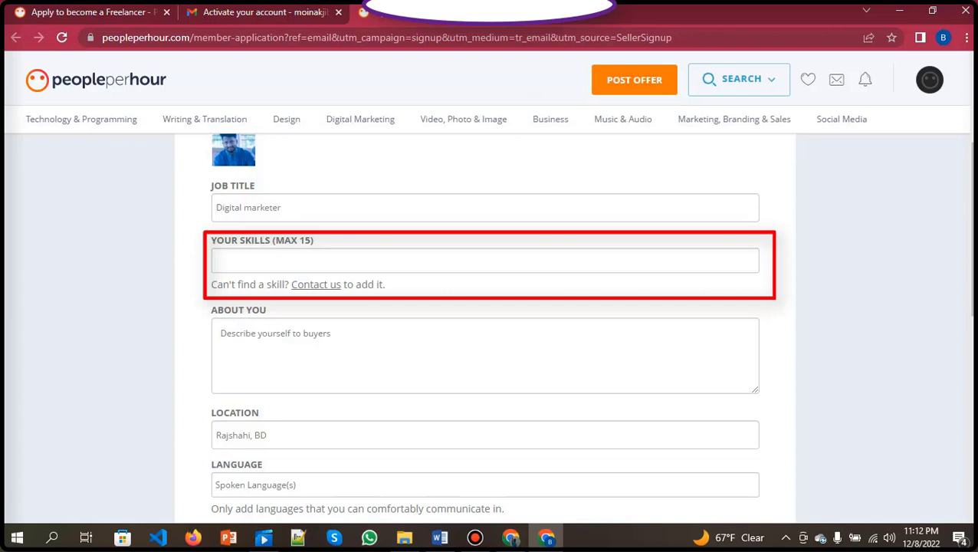
Add digital marketing, link building and seomoz as skills from the suggestion list.
click(484, 261)
text(digita)
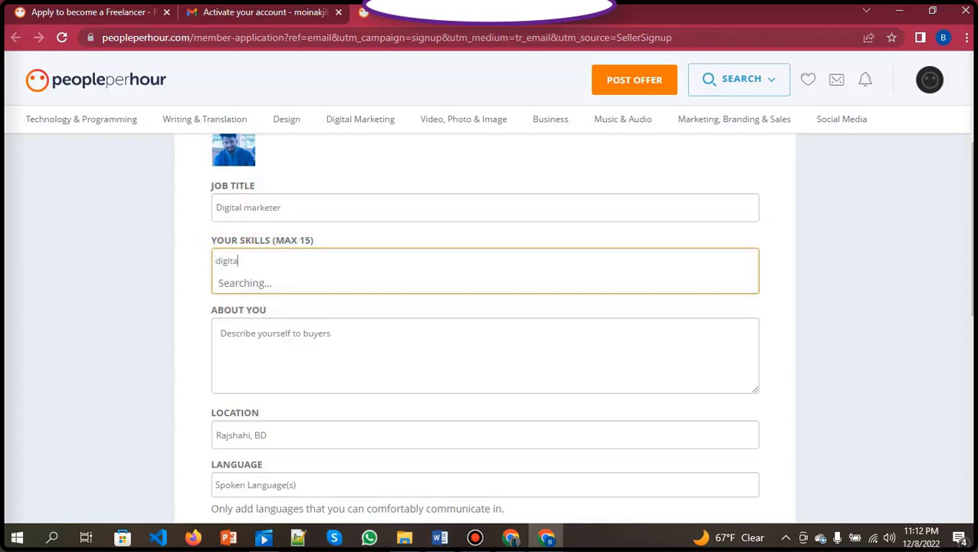
text(l)
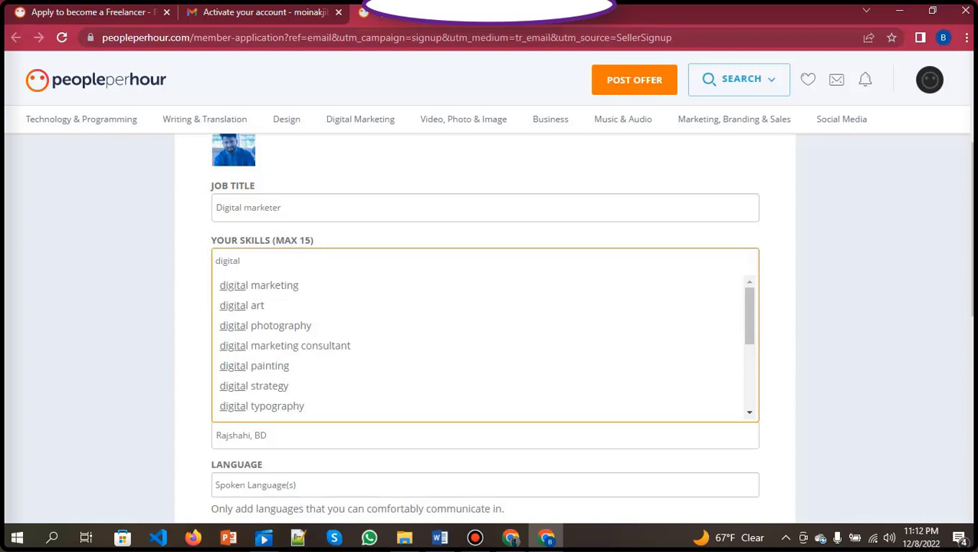
key(Down)
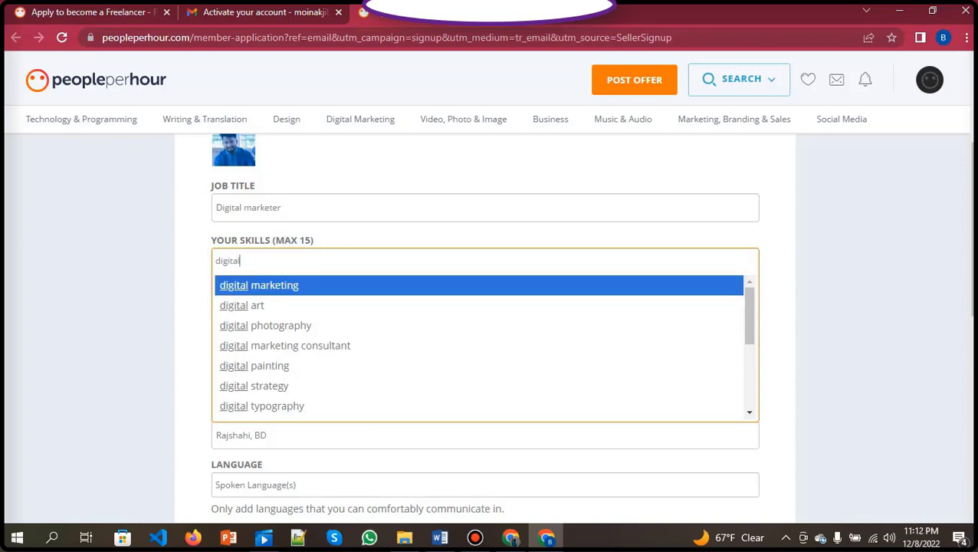
key(Return)
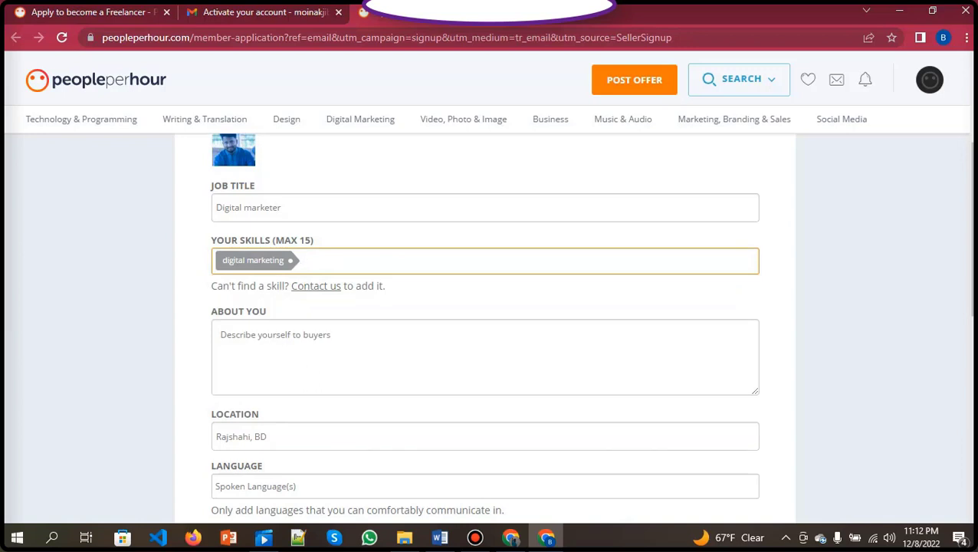
text(i)
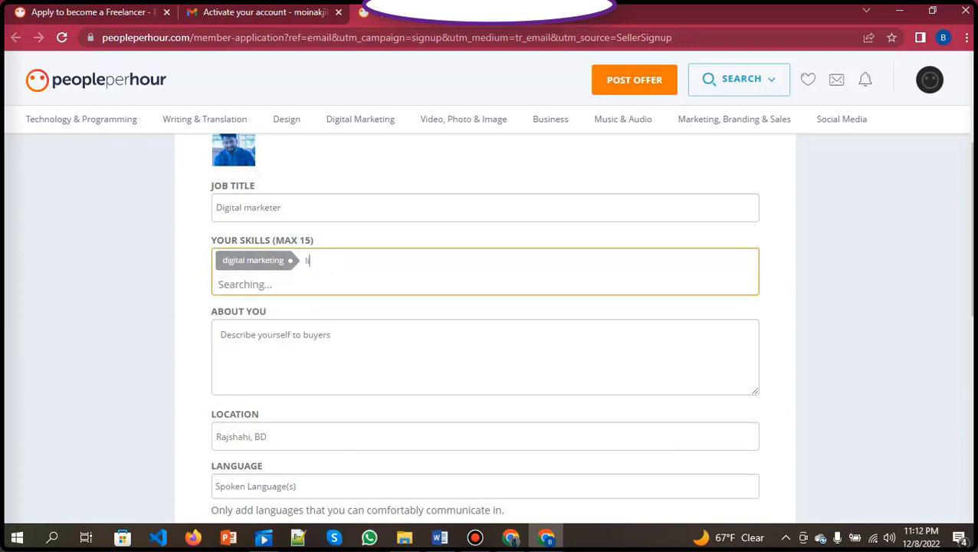
text(ink)
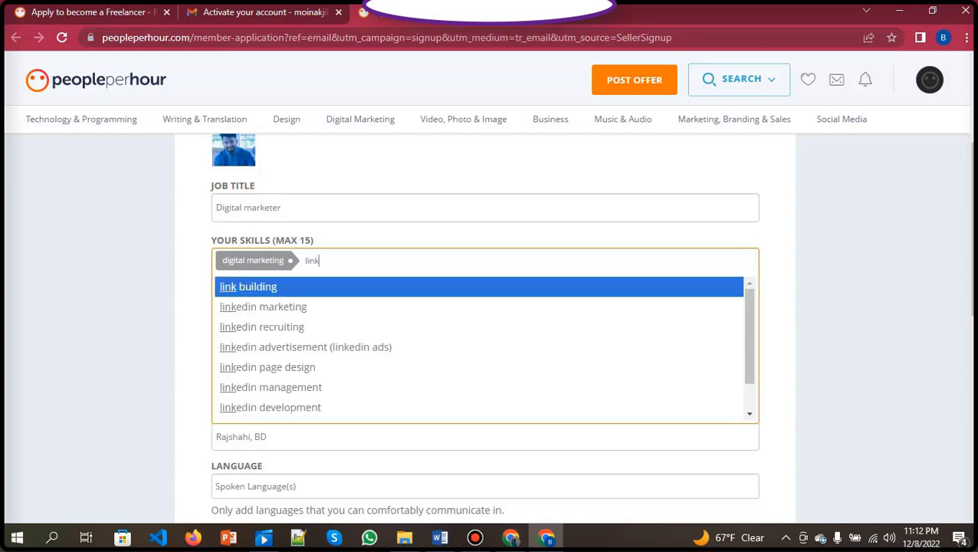
key(Return)
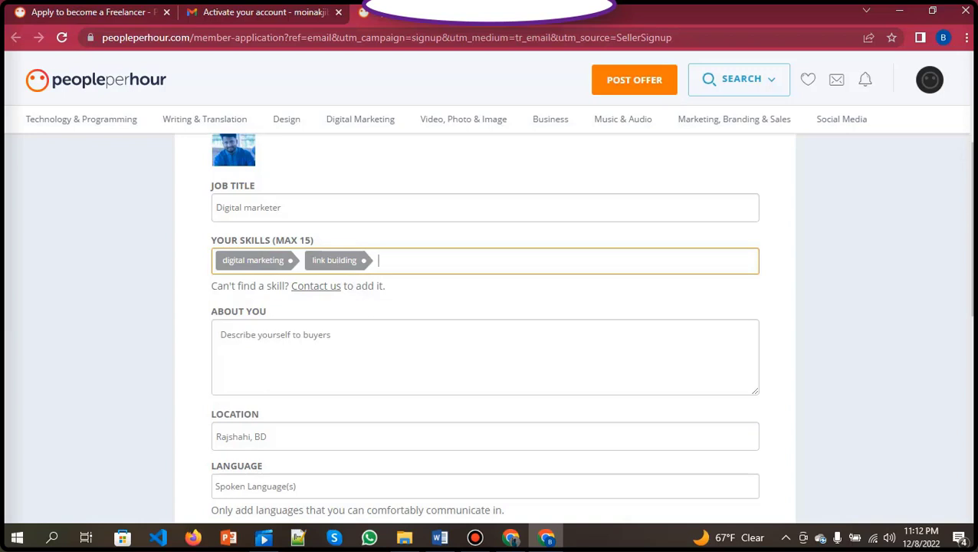
text(seo)
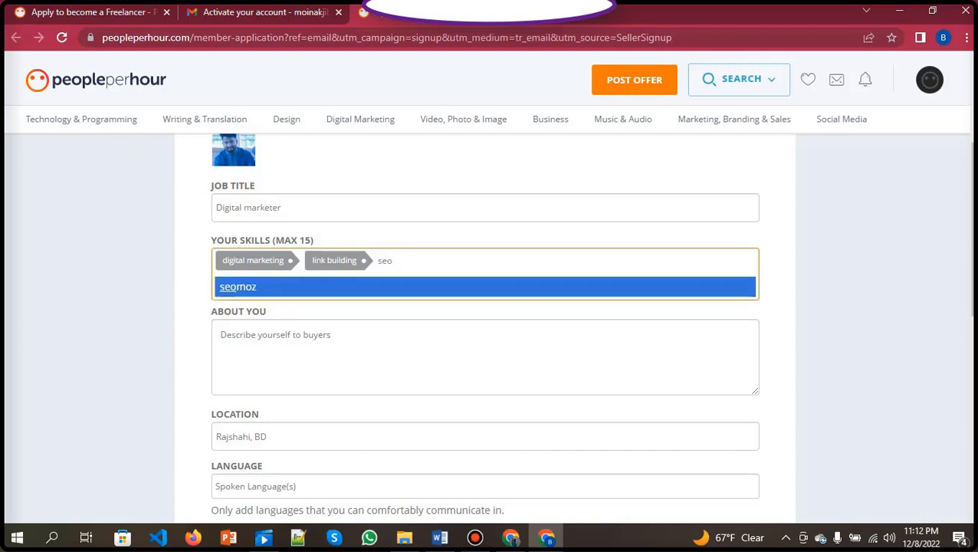
key(Return)
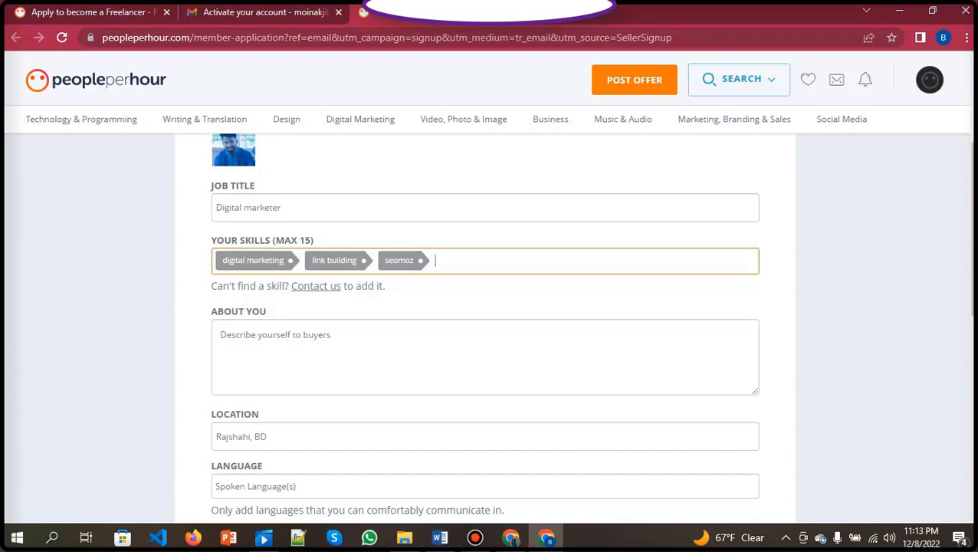
click(275, 335)
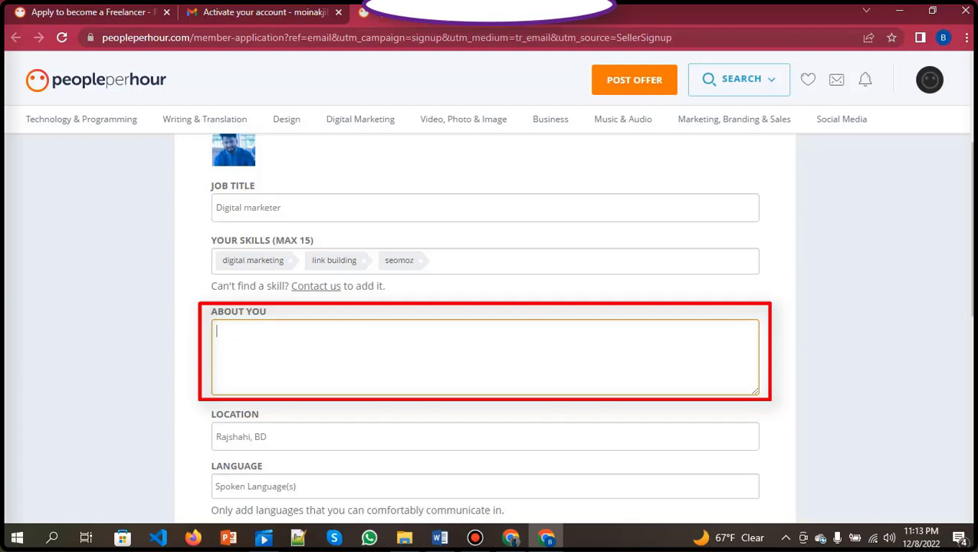
Paste the prepared bio on digital marketing, SEO and social media skills into About You.
text(I am a digital marketer and SEO professional, I can do social media marketing. I have professional skills social media marketing, SEO, link building, video editing, content making, I have complete a long training from outsourcing institute on total digital marketing, and attend many practical project. I can promote any company and product to millions of people, and I can presentation different types of products to the customer very quickly. I follow the complete guidelines and work carefully. at the appointed I submit the work. I have a lot of respect for my profession. Thank you.)
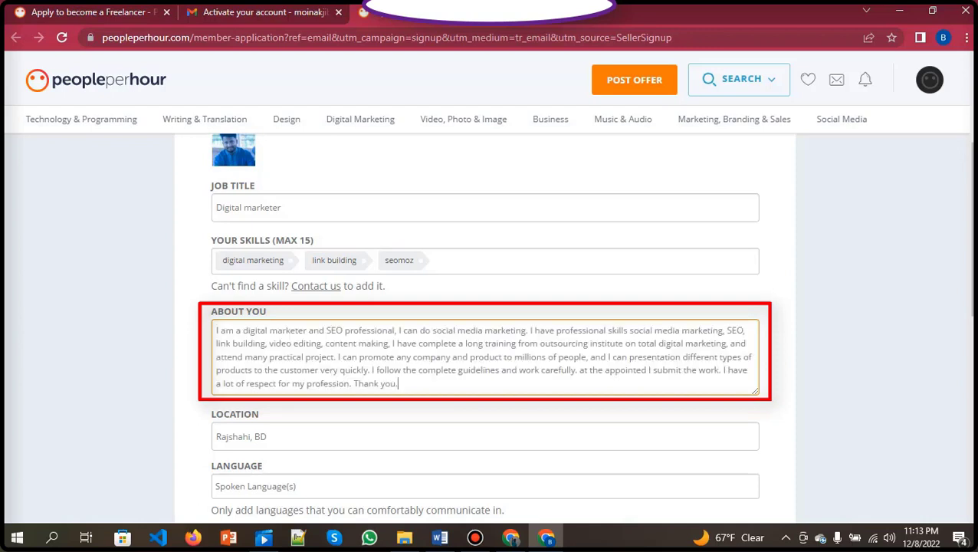
scroll(488, 307, down, 2)
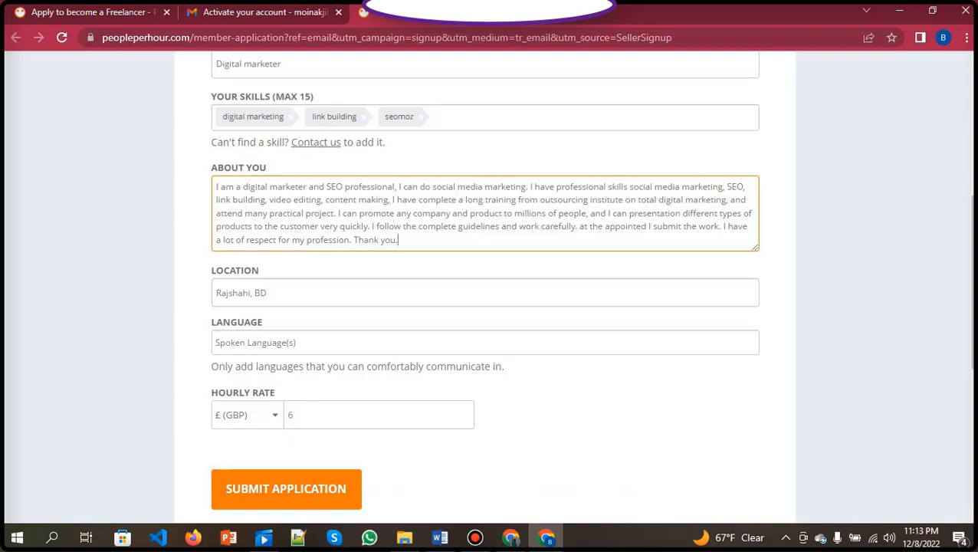
click(267, 293)
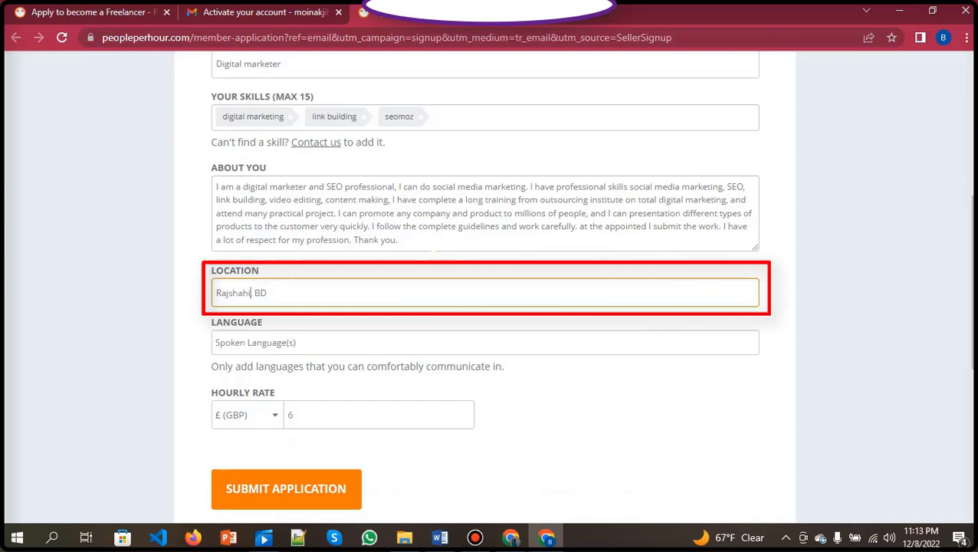
Replace the location Rajshahi with Dhaka, BD.
key(BackSpace)
key(BackSpace)
key(BackSpace)
key(BackSpace)
key(BackSpace)
key(BackSpace)
key(BackSpace)
key(BackSpace)
text(dh)
key(BackSpace)
key(BackSpace)
text(Dhaka)
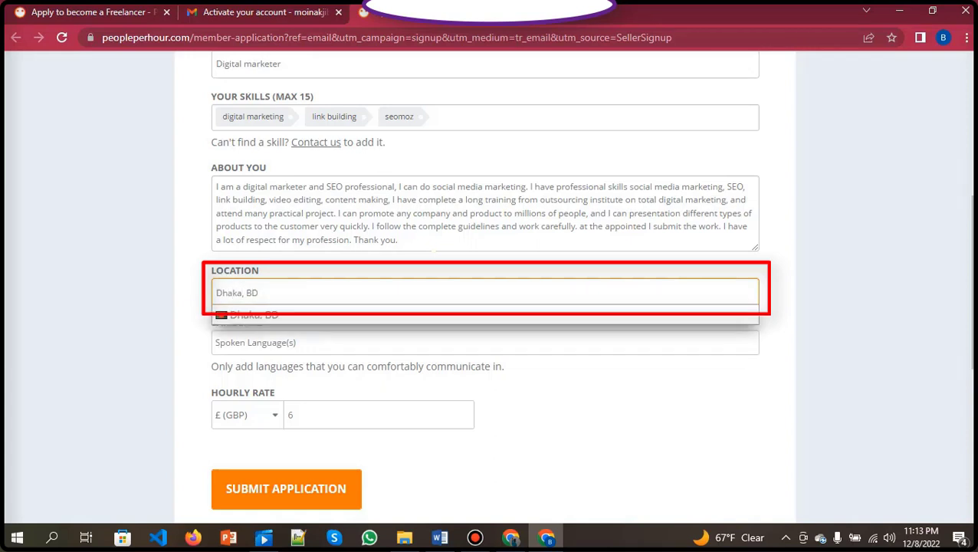
key(Return)
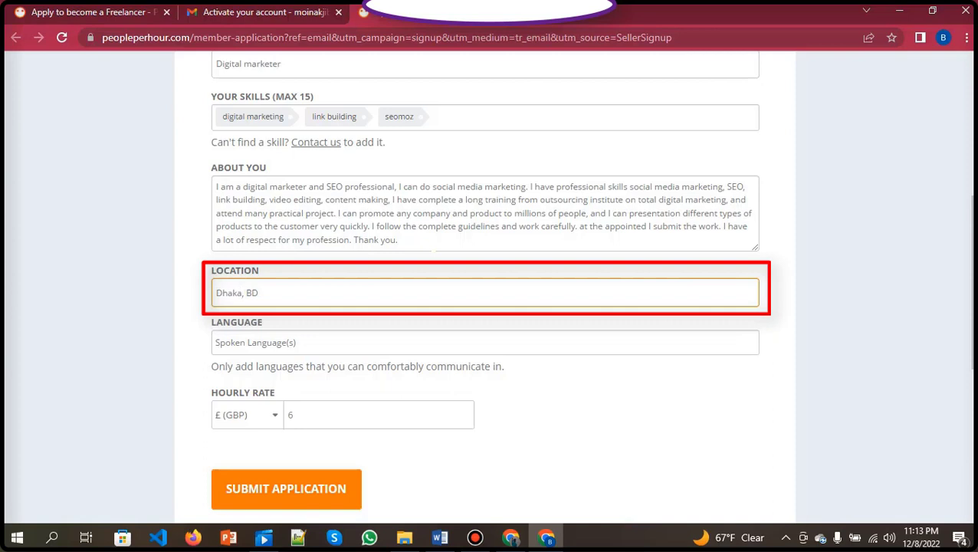
click(485, 342)
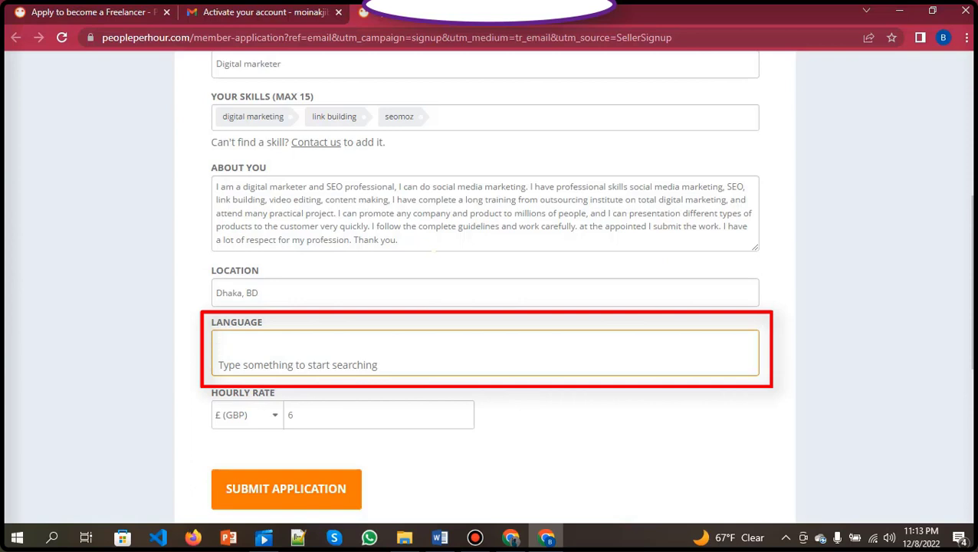
Add English as a spoken language from the suggestion list.
text(engli)
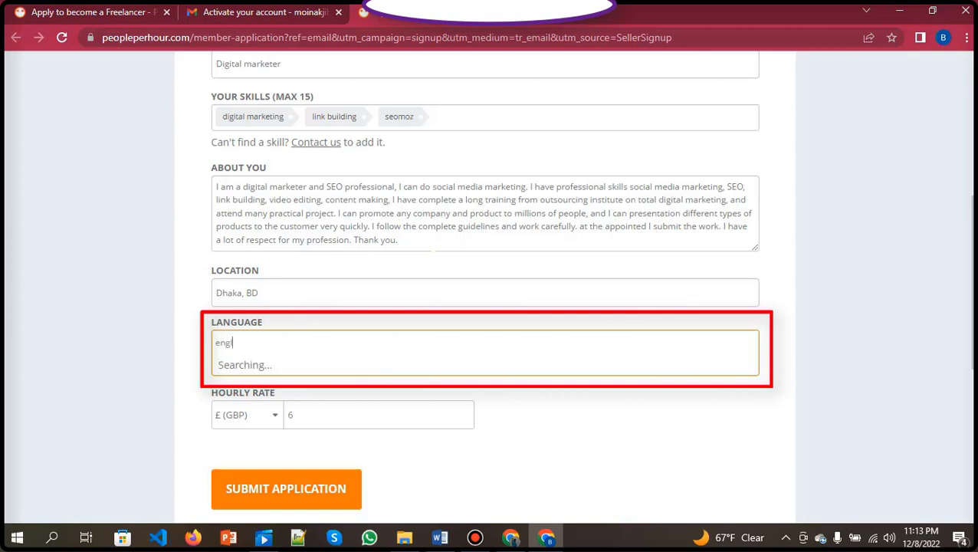
text(sh)
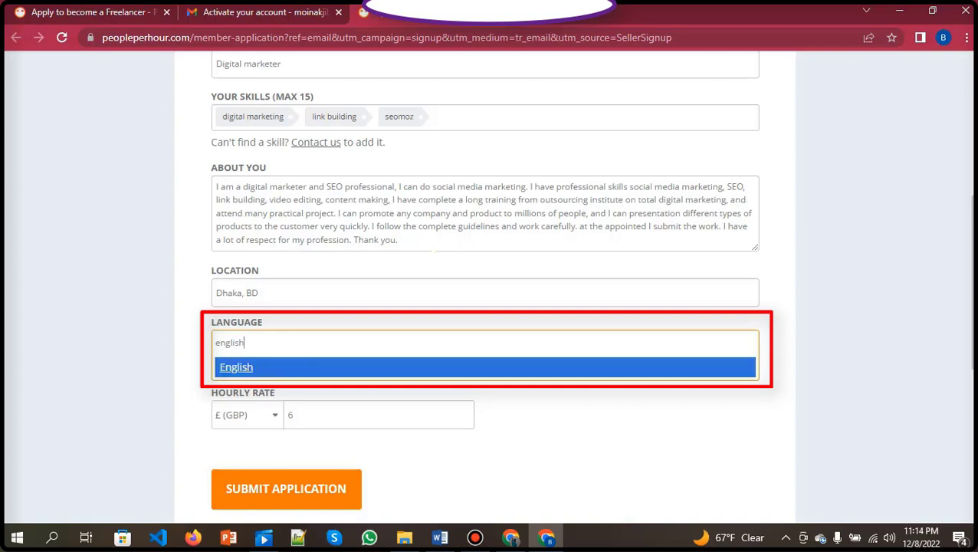
key(Return)
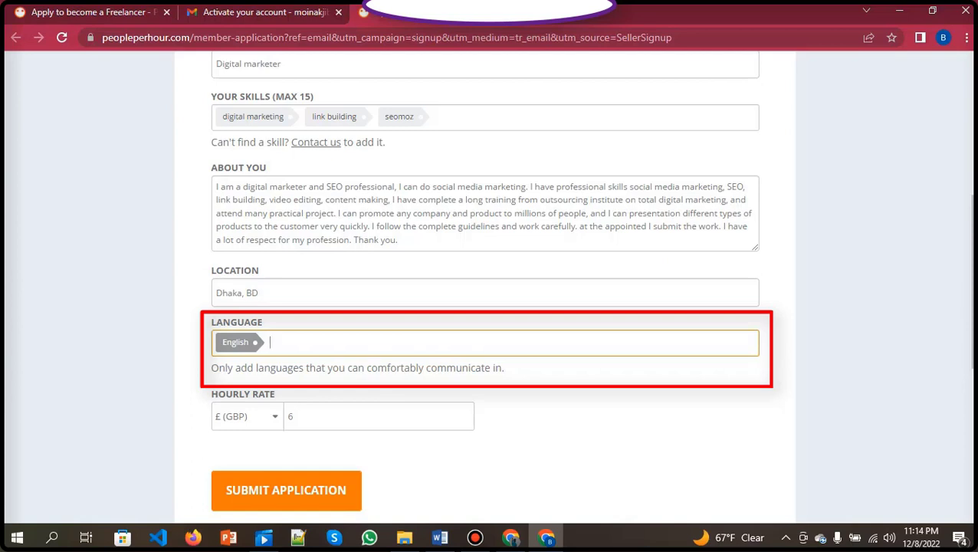
scroll(489, 306, down, 1)
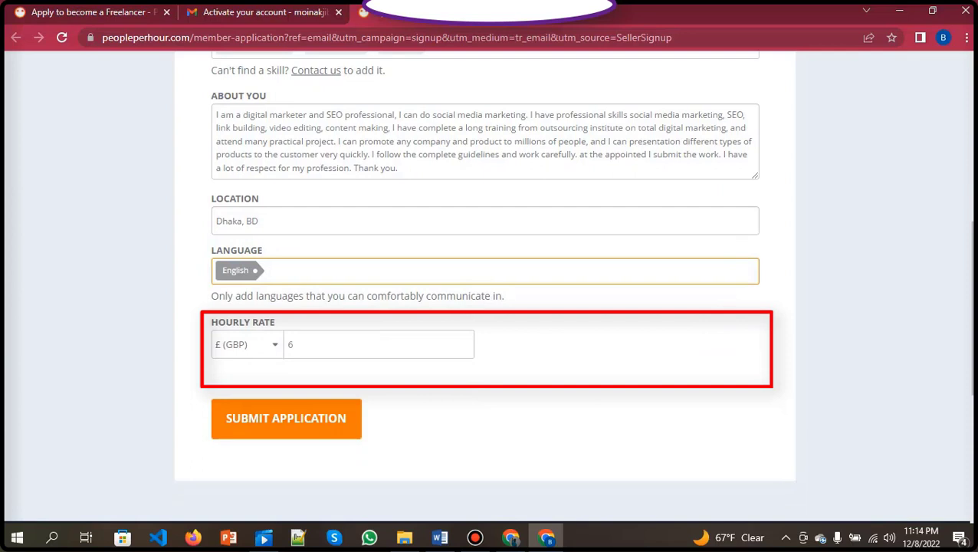
Switch the hourly rate currency to USD, change the rate from 6 to 15, and submit.
click(248, 344)
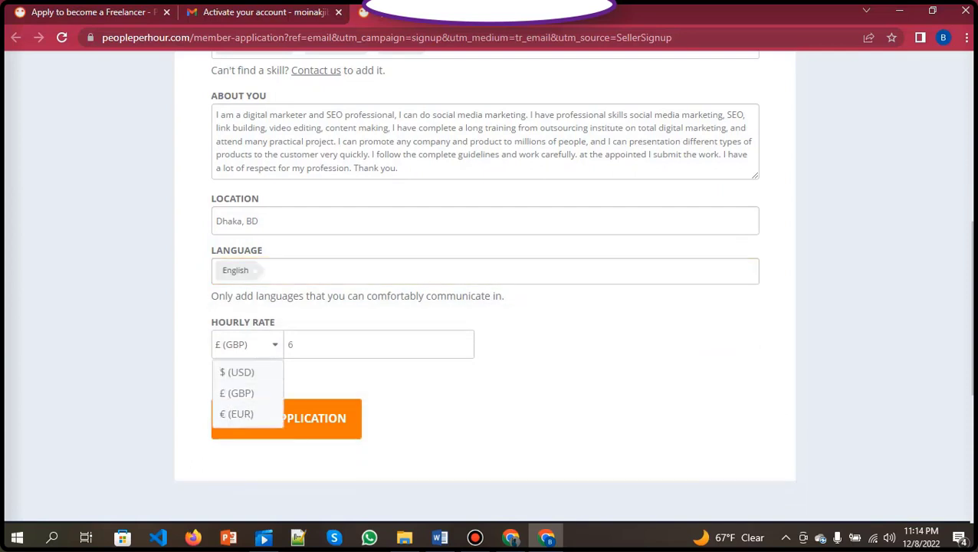
click(248, 345)
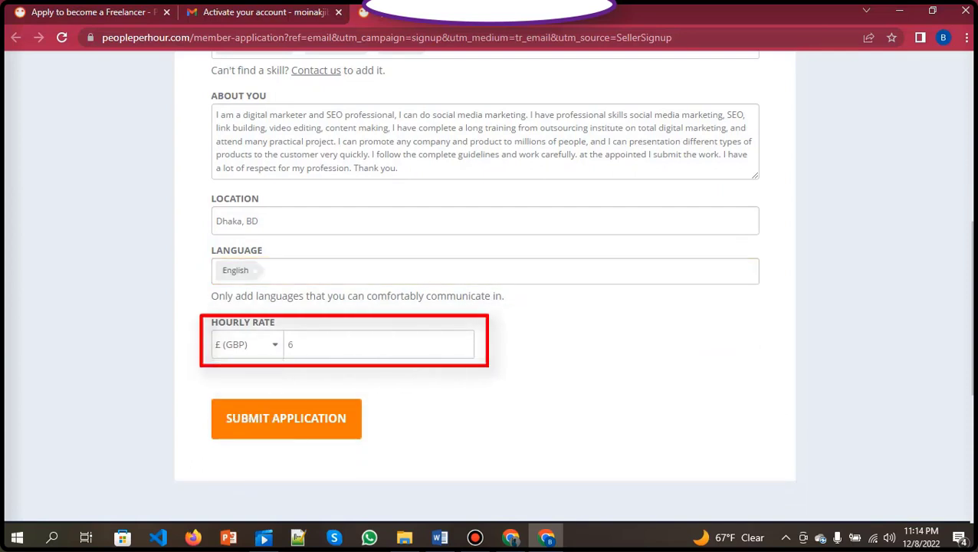
click(248, 344)
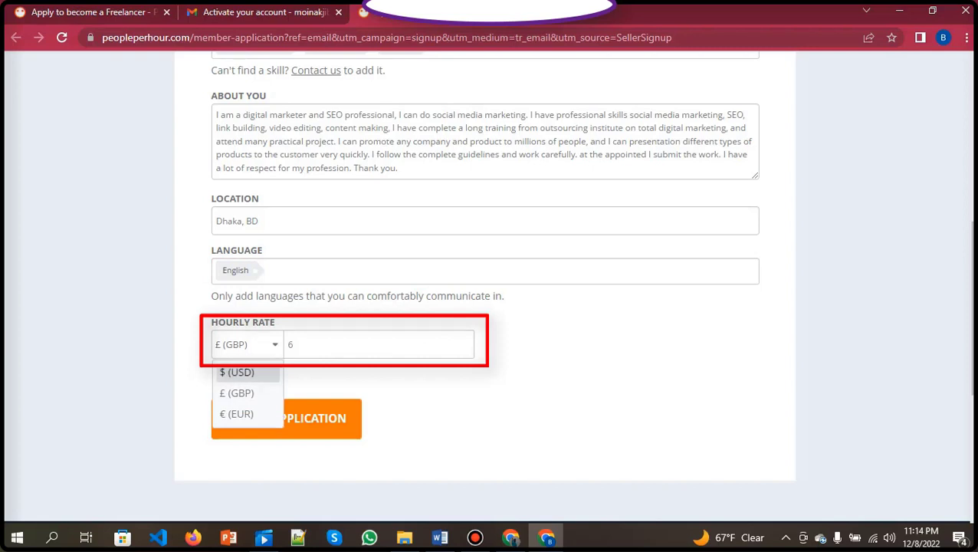
click(237, 371)
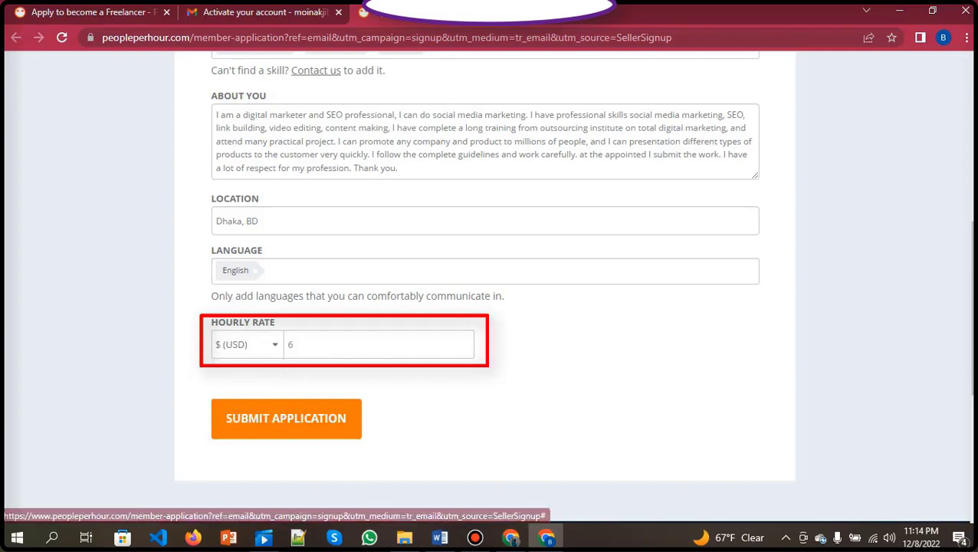
key(BackSpace)
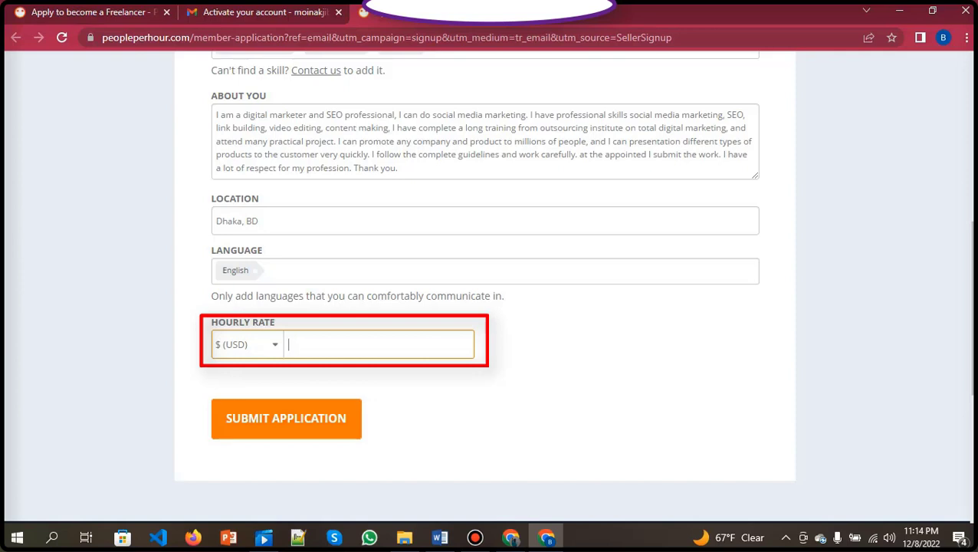
text(15)
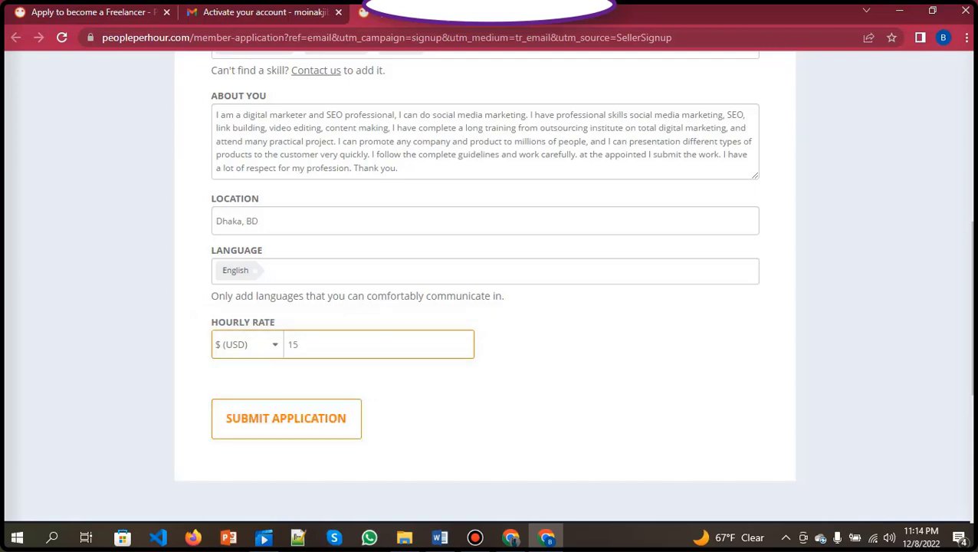
key(Return)
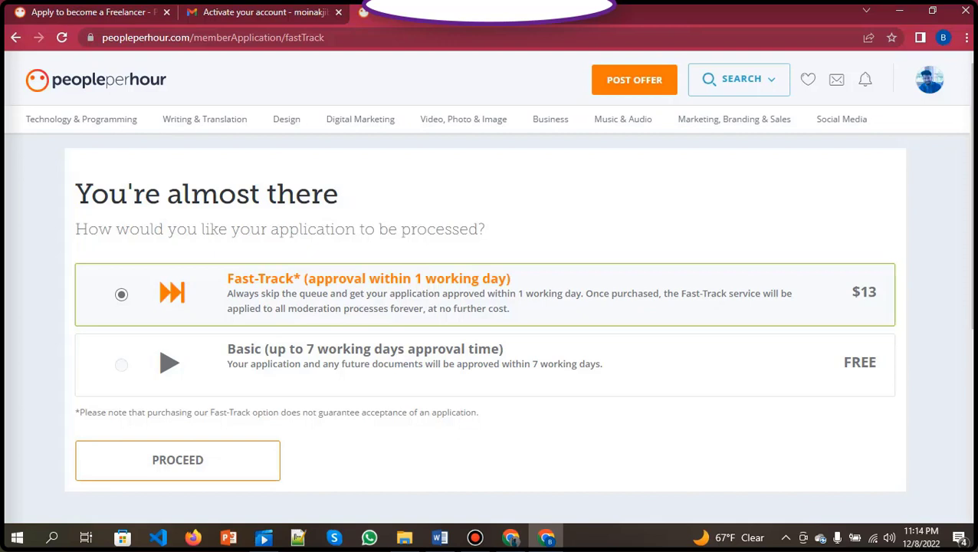
Choose the free Basic processing option and proceed to send the application for review.
scroll(487, 327, down, 1)
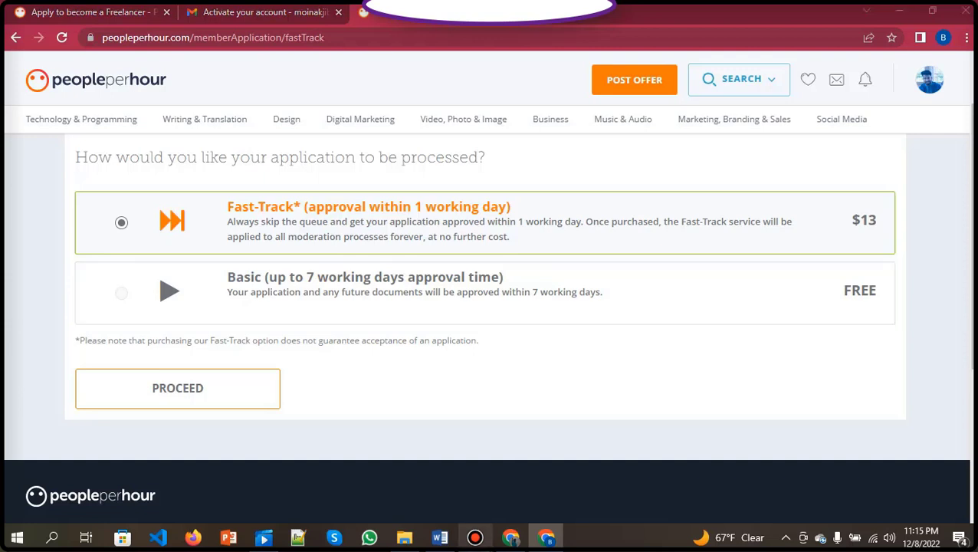
click(475, 537)
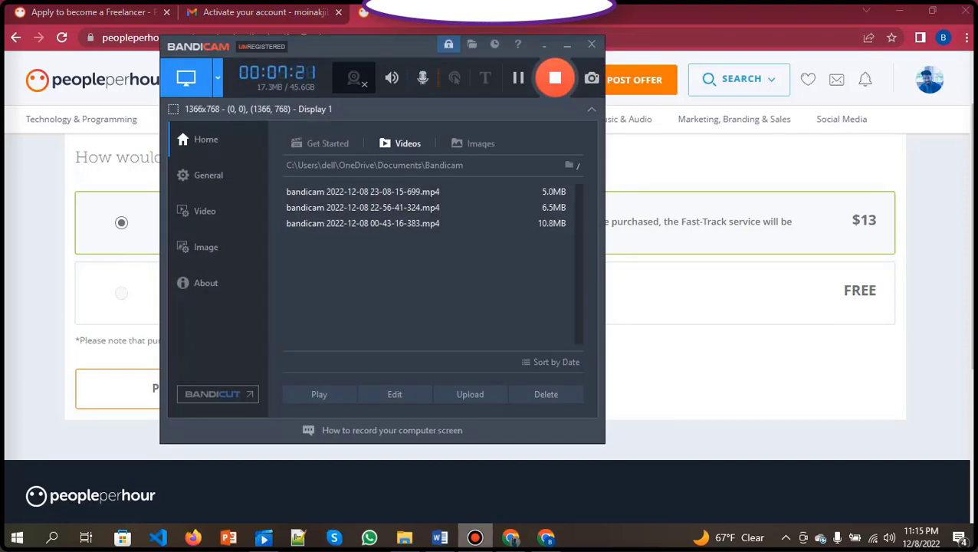
click(567, 45)
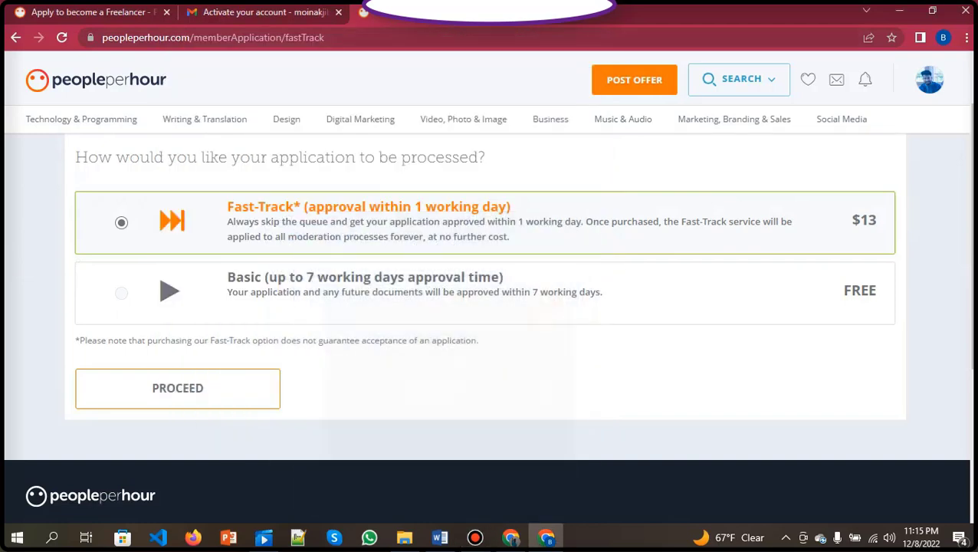
click(121, 292)
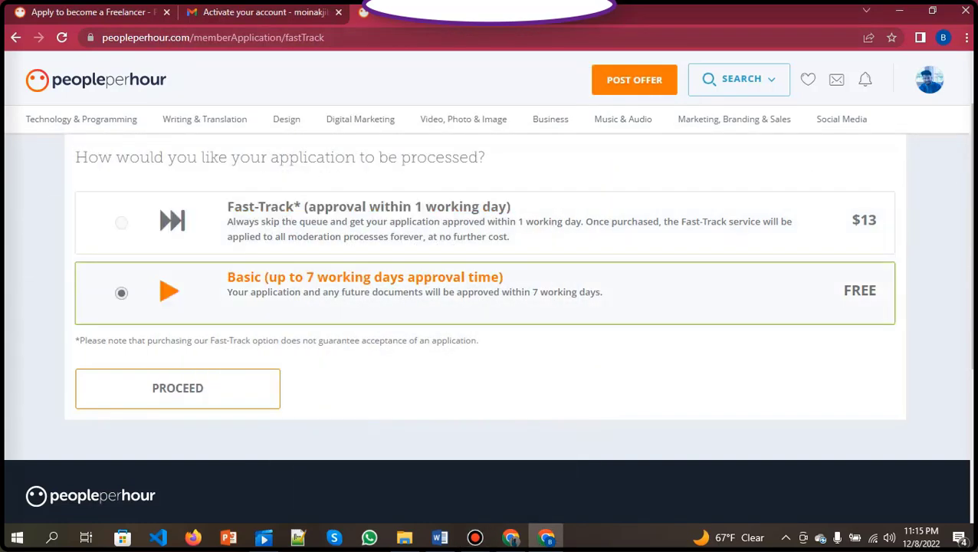
click(178, 388)
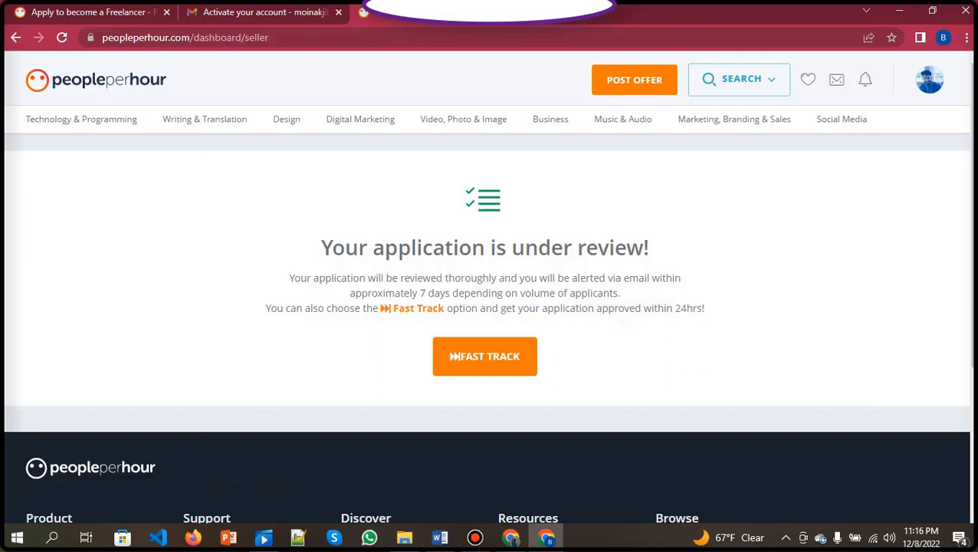
Go to your own profile from the avatar menu and start editing it.
scroll(489, 306, down, 3)
scroll(489, 306, up, 3)
mouse_move(930, 79)
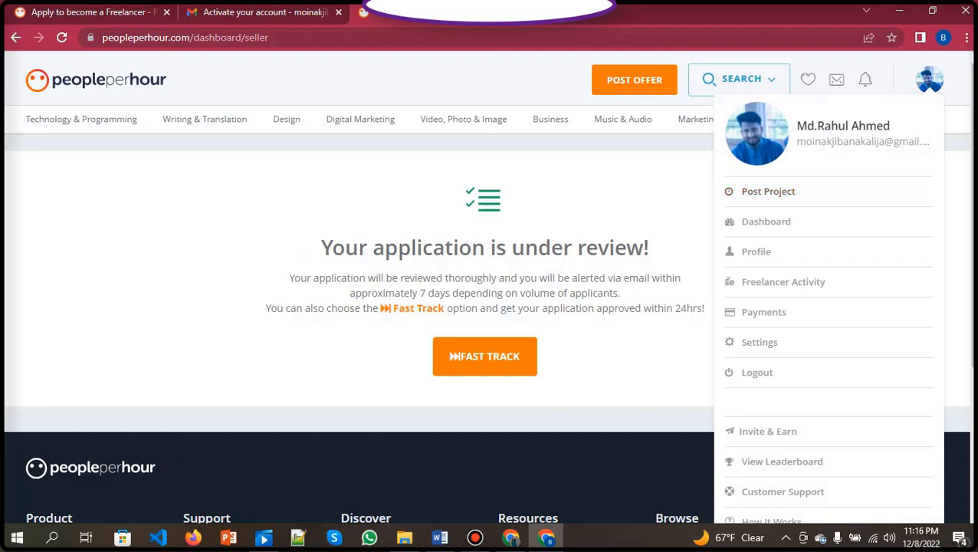
click(757, 252)
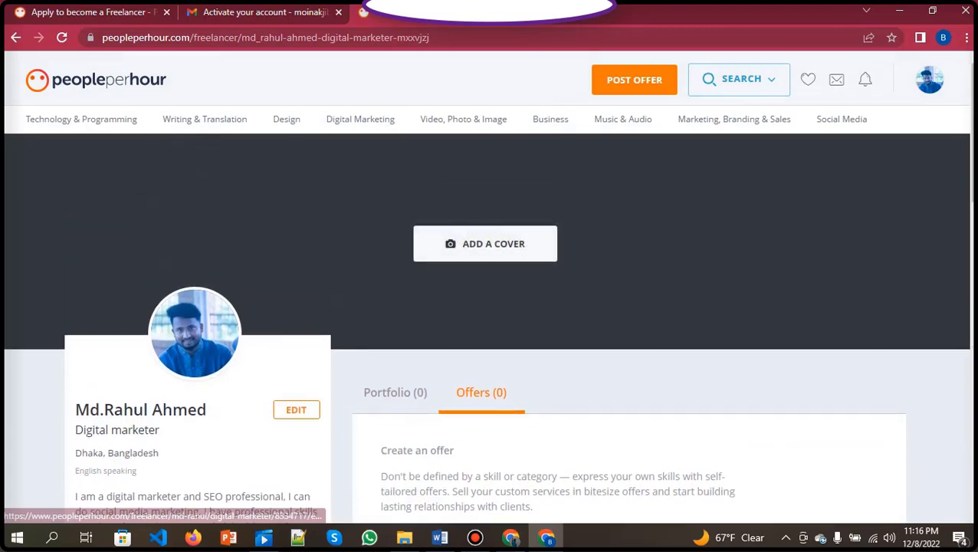
click(486, 243)
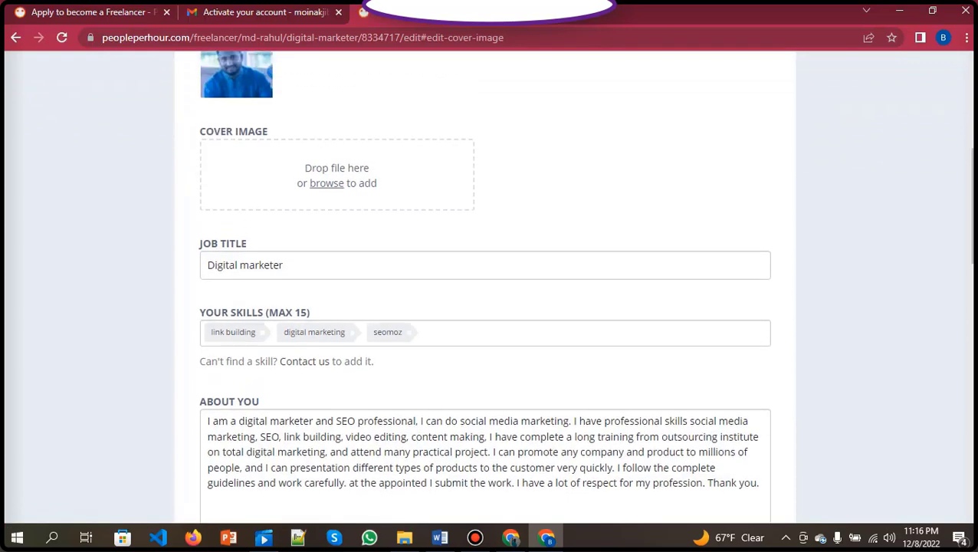
Upload Marketer.png from Downloads as the cover image and save the crop.
click(326, 182)
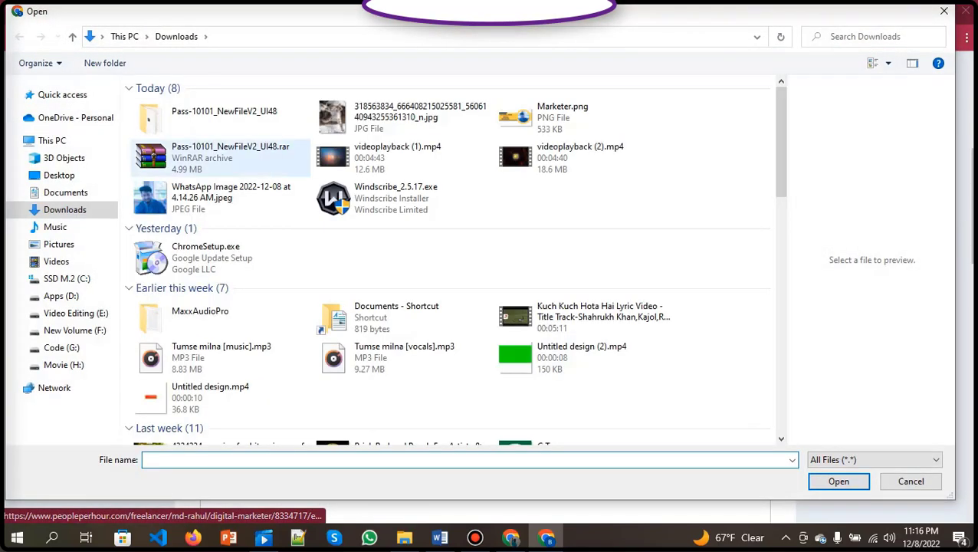
click(562, 116)
click(839, 482)
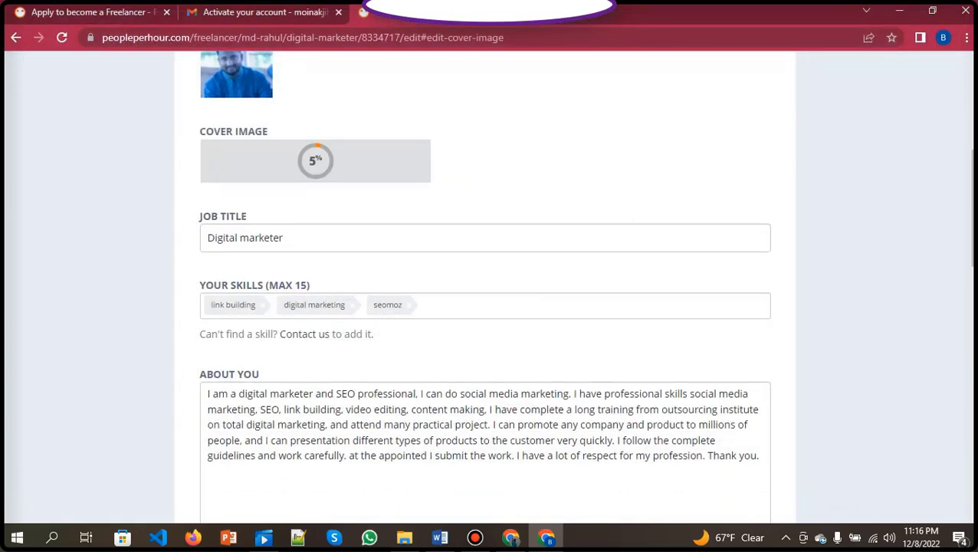
scroll(484, 283, down, 3)
scroll(485, 284, down, 3)
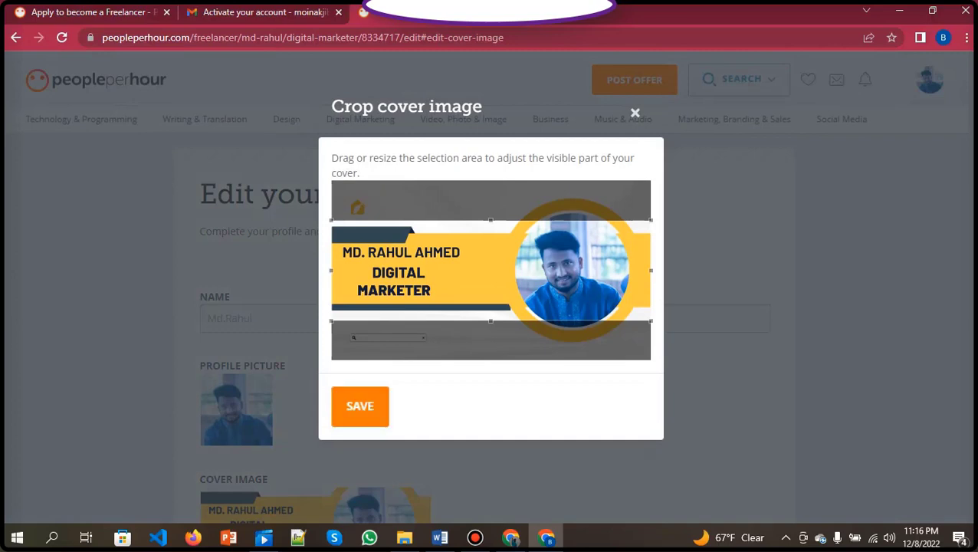
click(359, 407)
scroll(360, 407, down, 5)
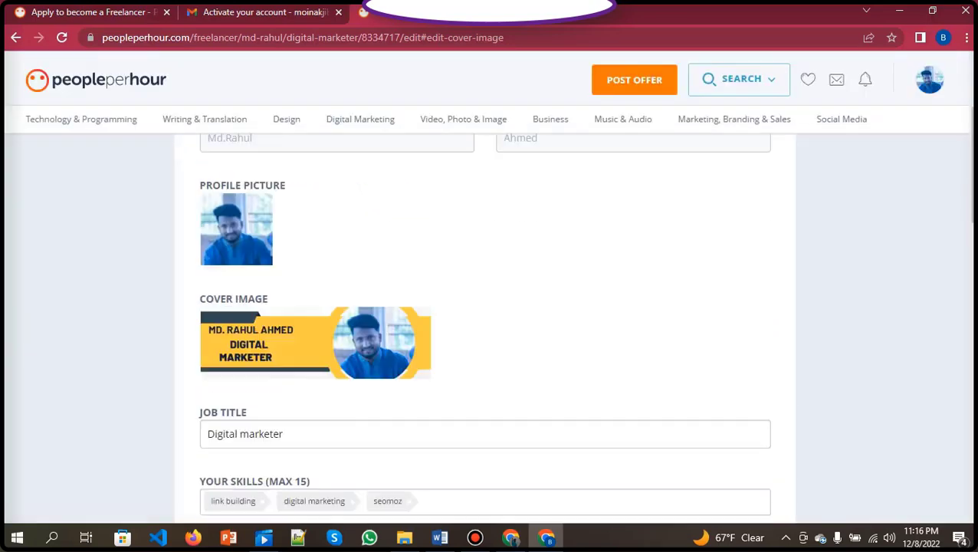
scroll(489, 291, down, 5)
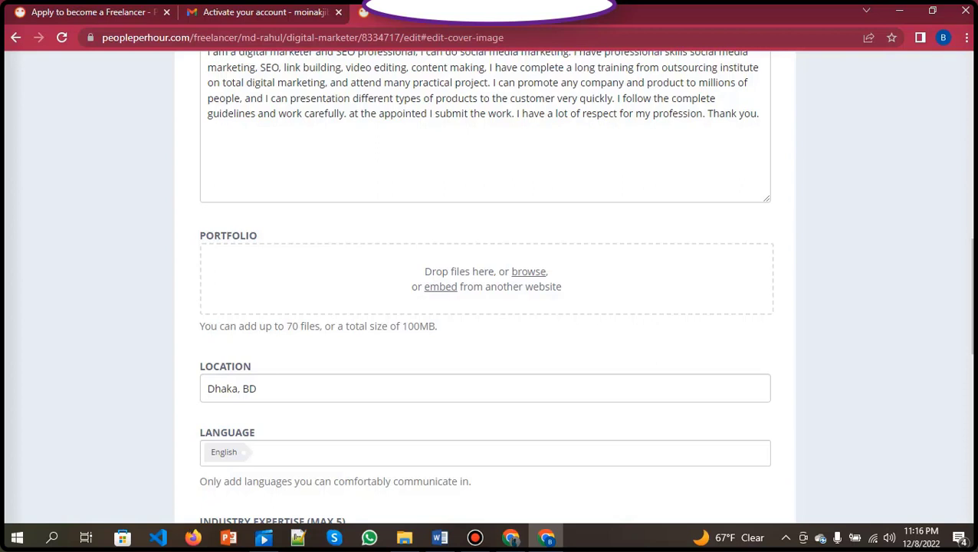
Pick Bangladesh's +880 dialling code, enter the phone number, and save the profile.
scroll(485, 287, down, 4)
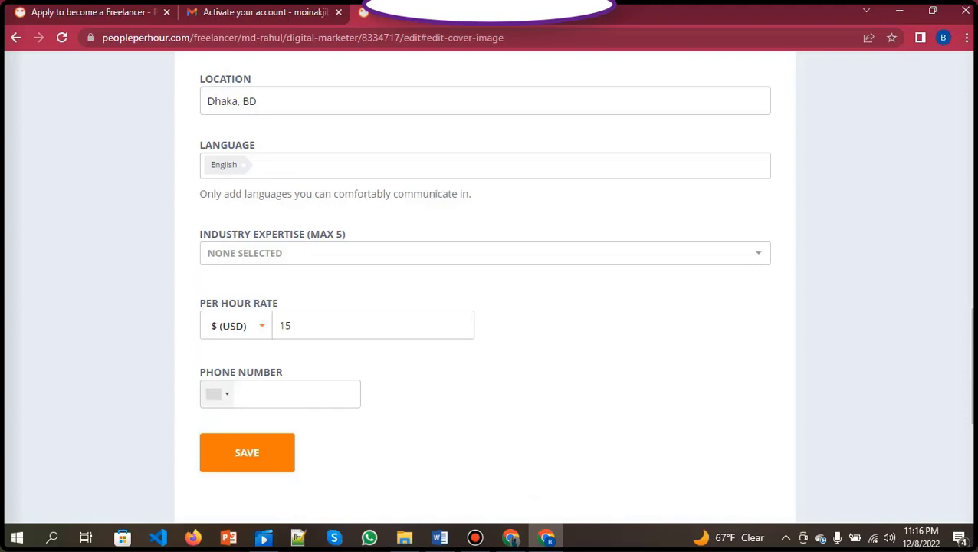
click(217, 394)
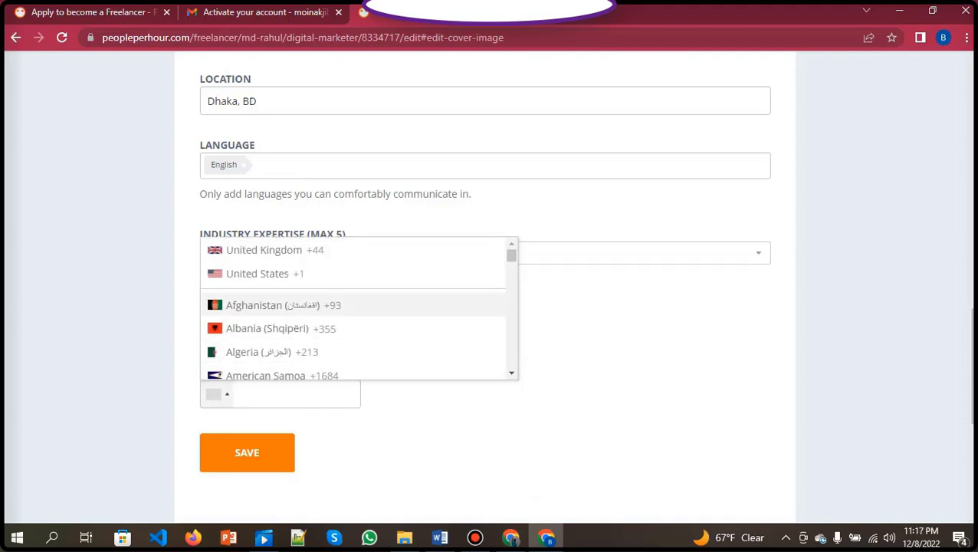
scroll(353, 291, down, 5)
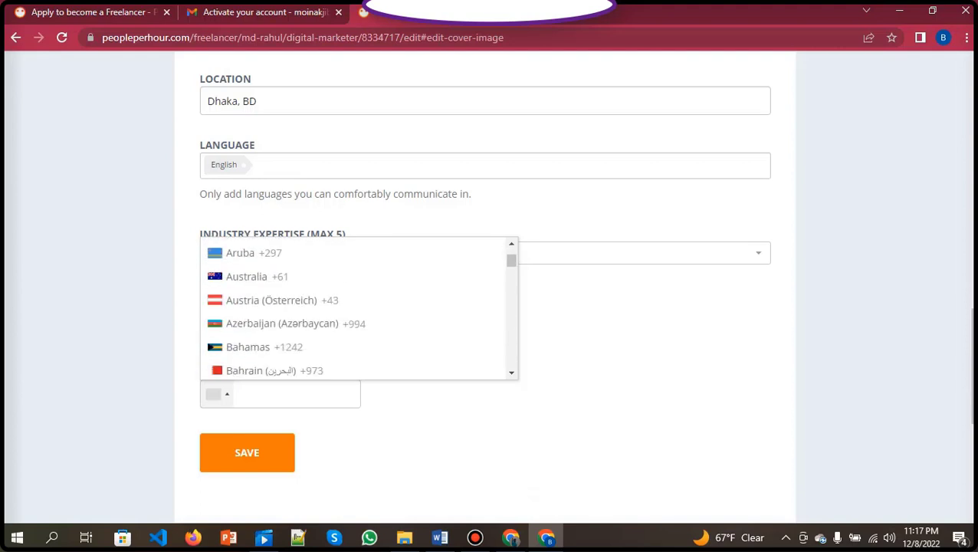
scroll(353, 307, down, 6)
scroll(353, 306, up, 2)
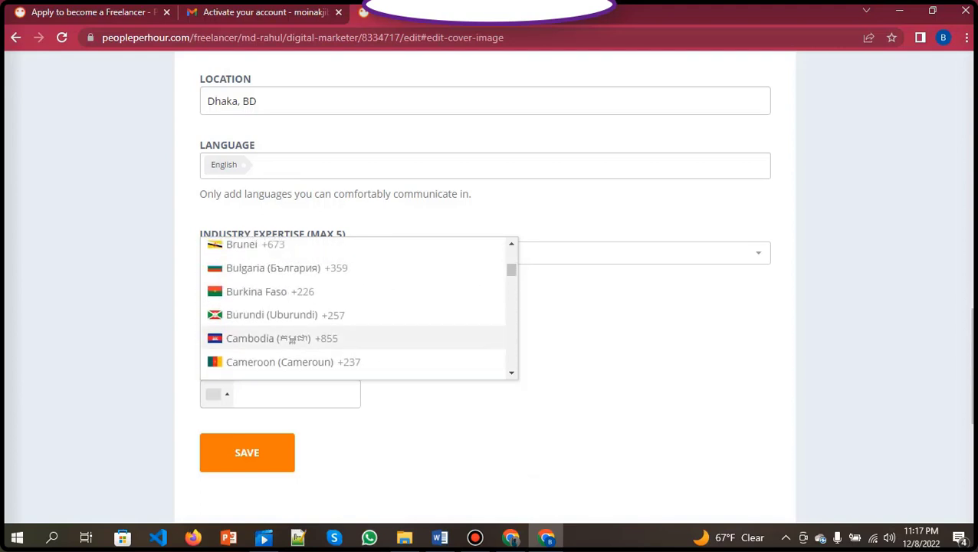
key(Escape)
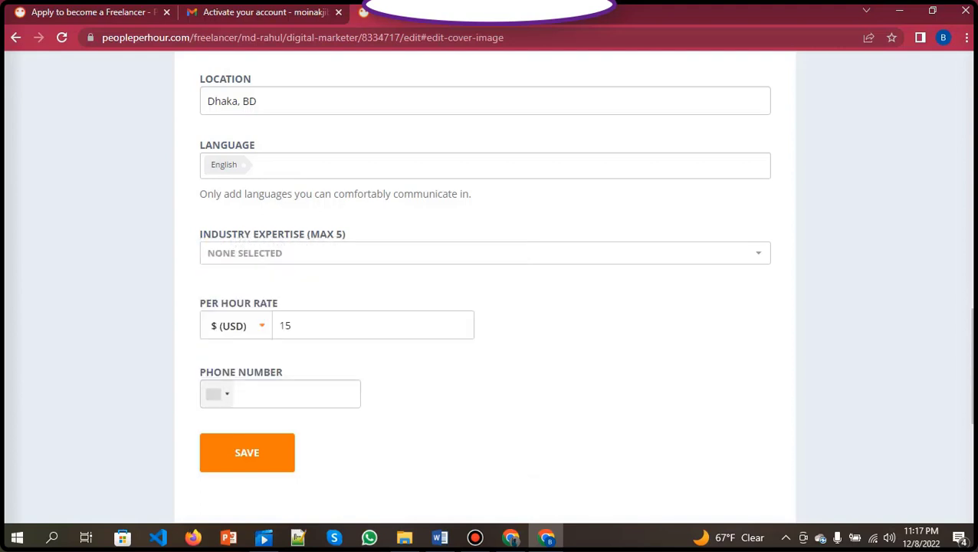
click(215, 394)
scroll(352, 310, up, 4)
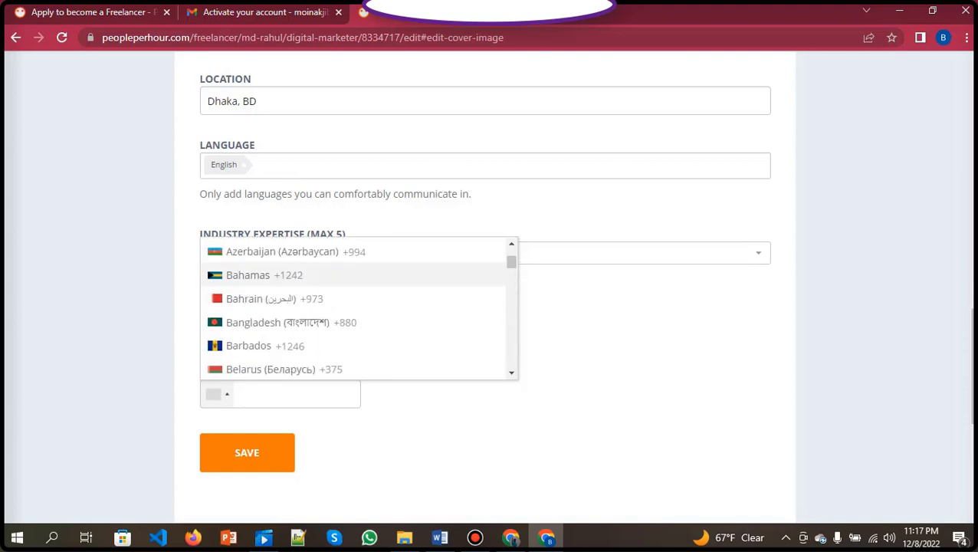
click(292, 322)
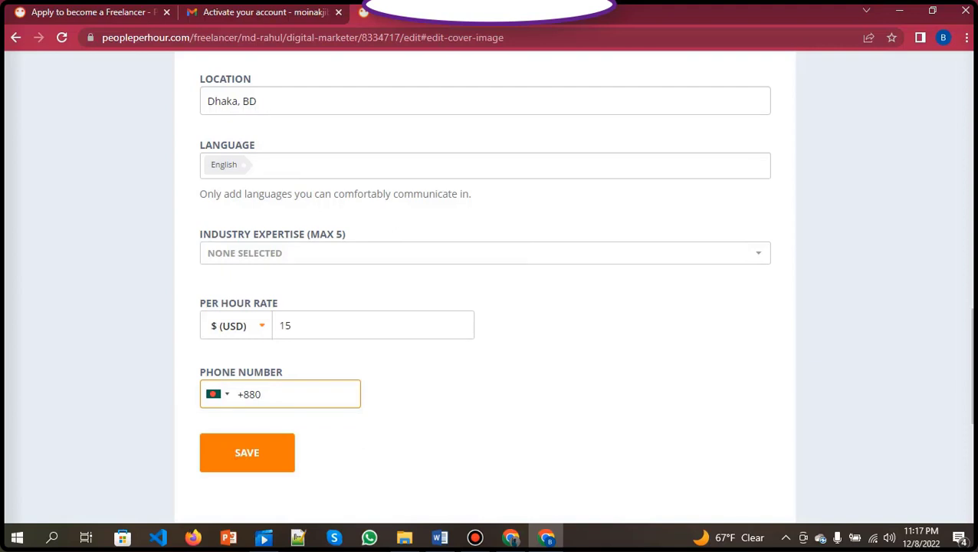
key(Return)
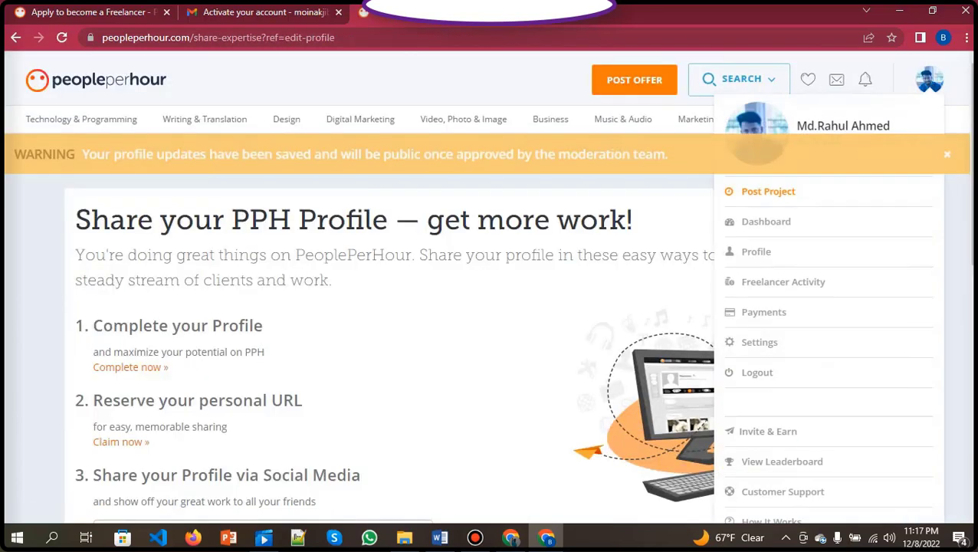
View the public profile and check its Digital marketer, Dhaka, Bangladesh and English details.
click(756, 252)
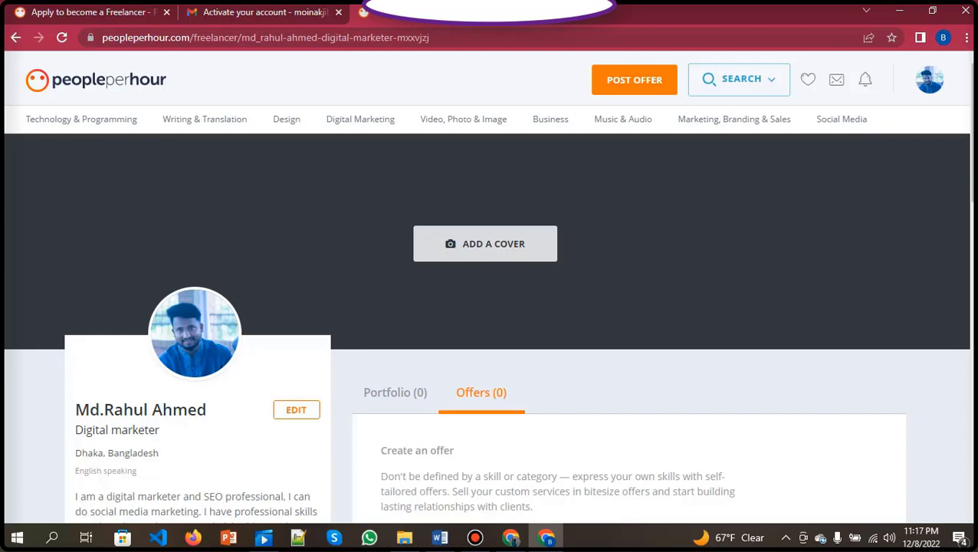
scroll(489, 307, down, 6)
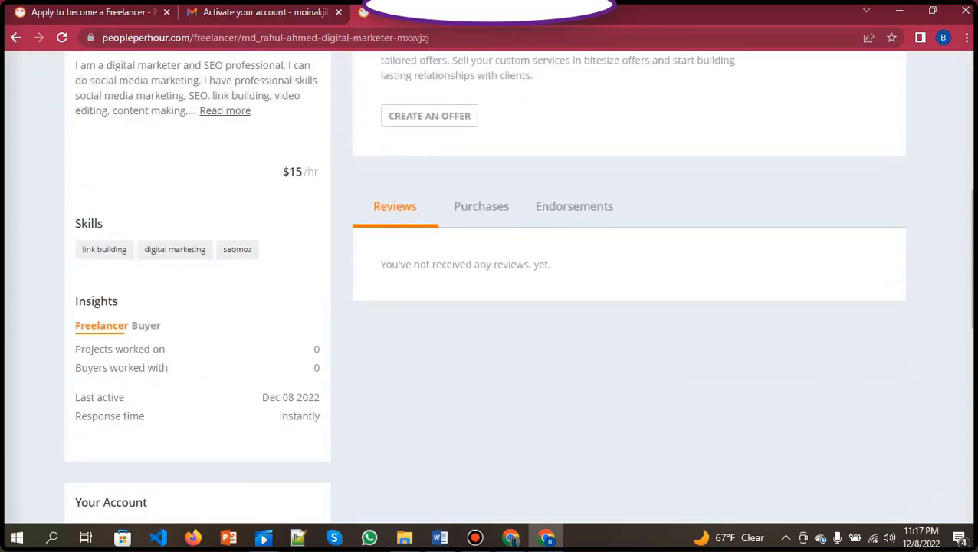
scroll(489, 307, up, 6)
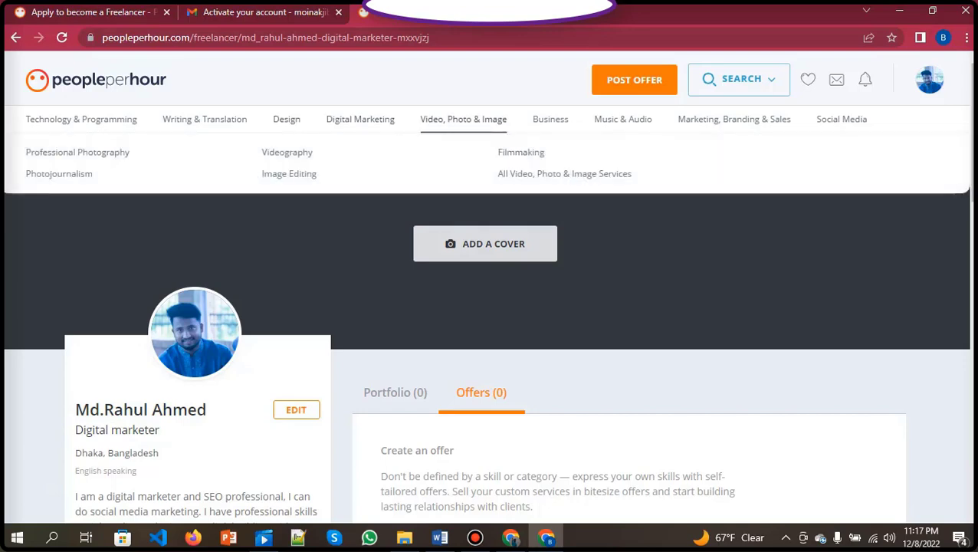
mouse_move(204, 119)
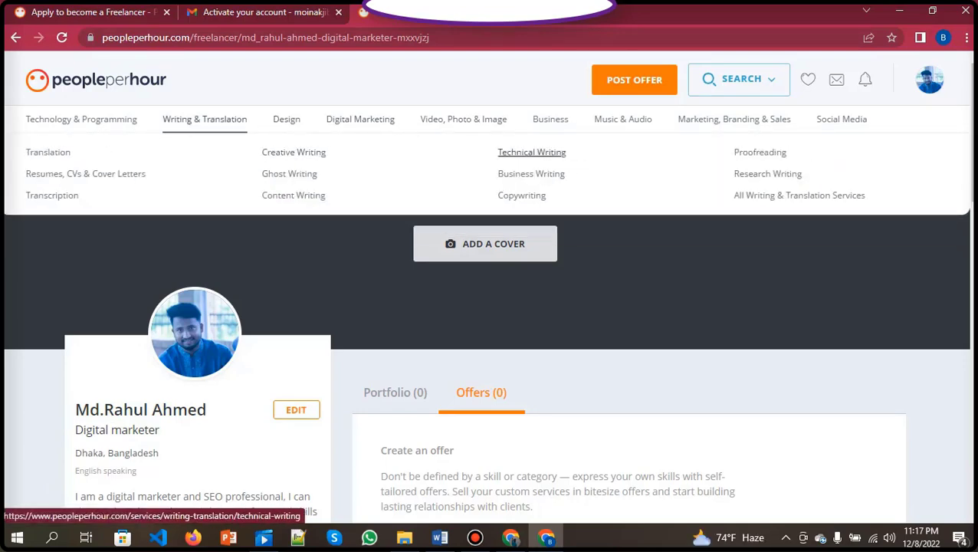
scroll(531, 173, down, 3)
mouse_move(360, 118)
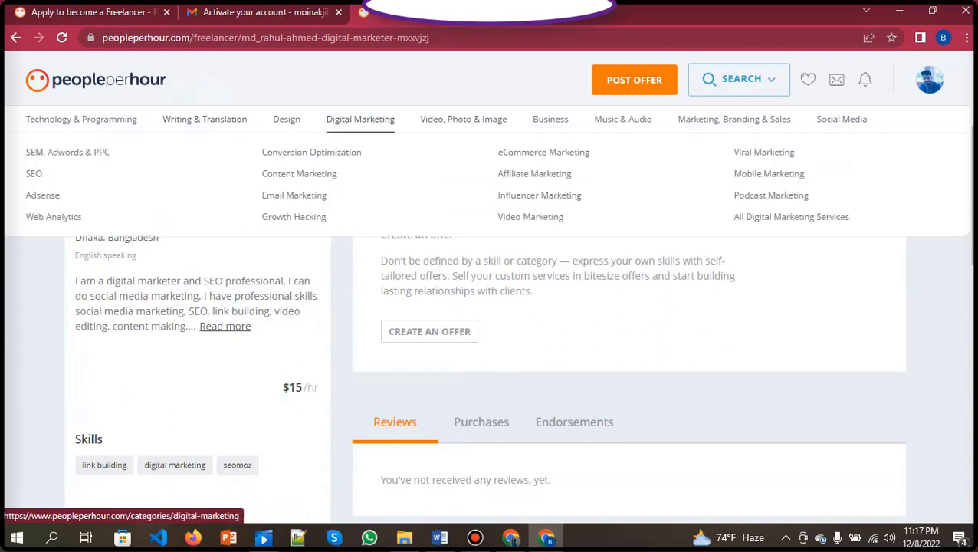
scroll(534, 174, up, 3)
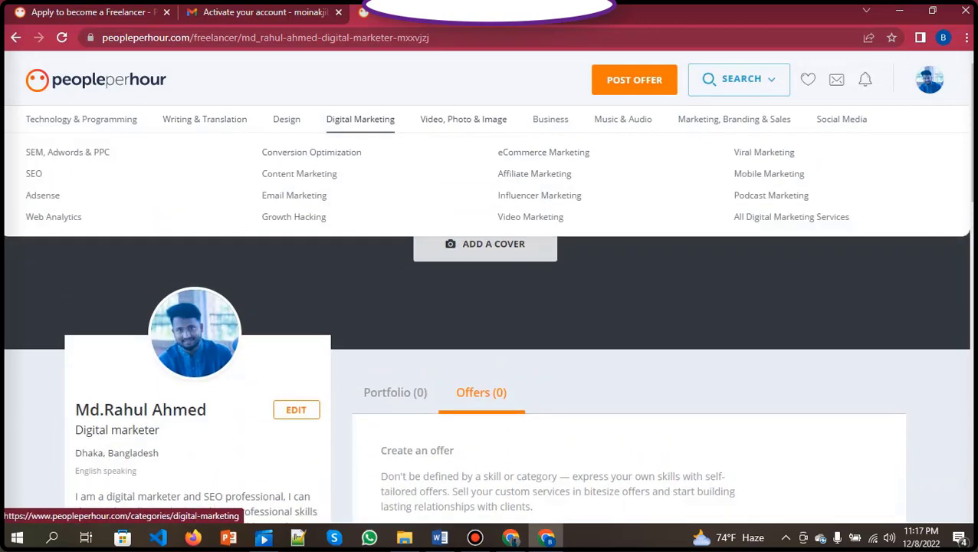
mouse_move(81, 119)
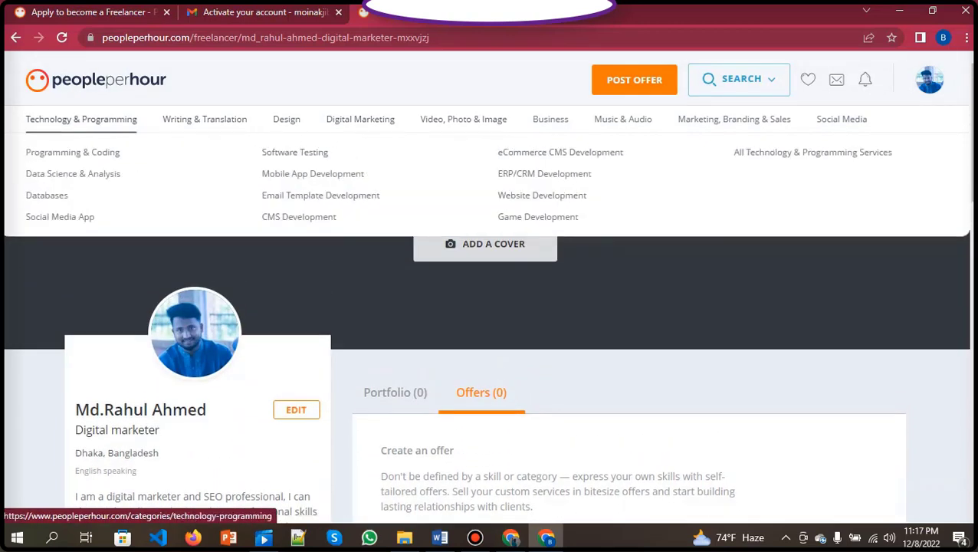